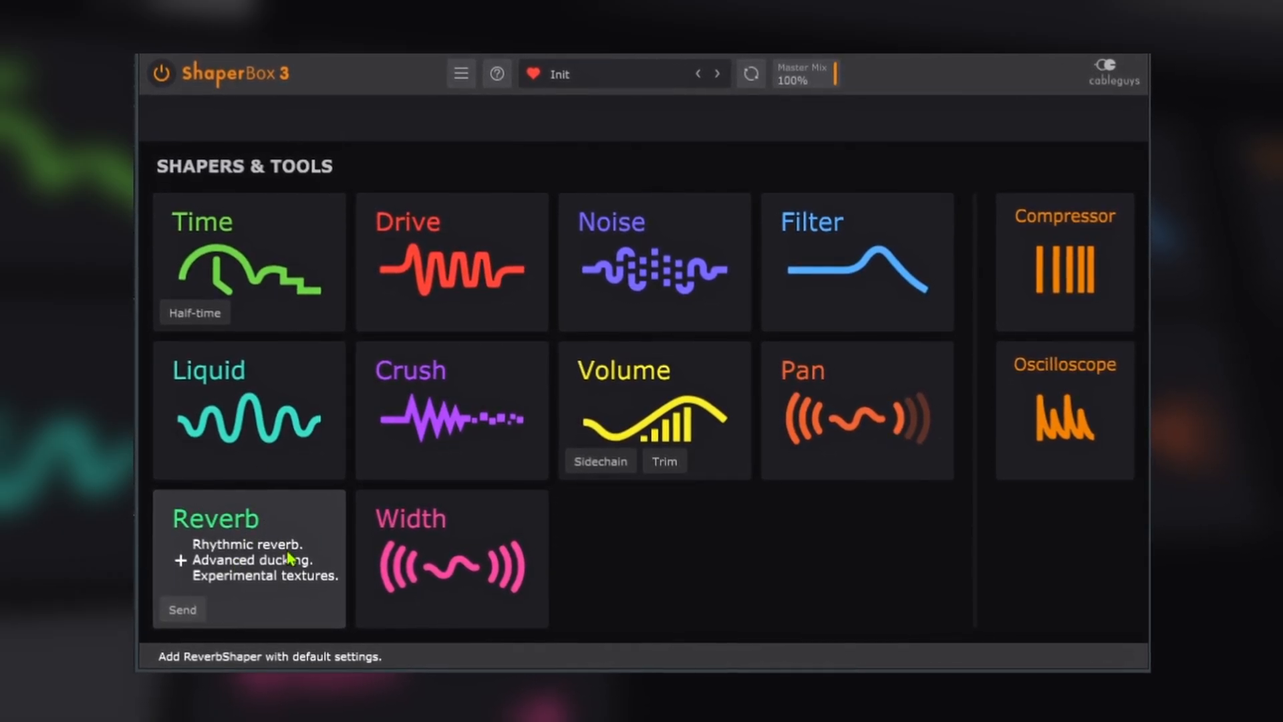
- Add the Reverb shaper and draw repeating falling ramps from 100% to 0% across the volume LFO with the line tool
left_click(254, 552)
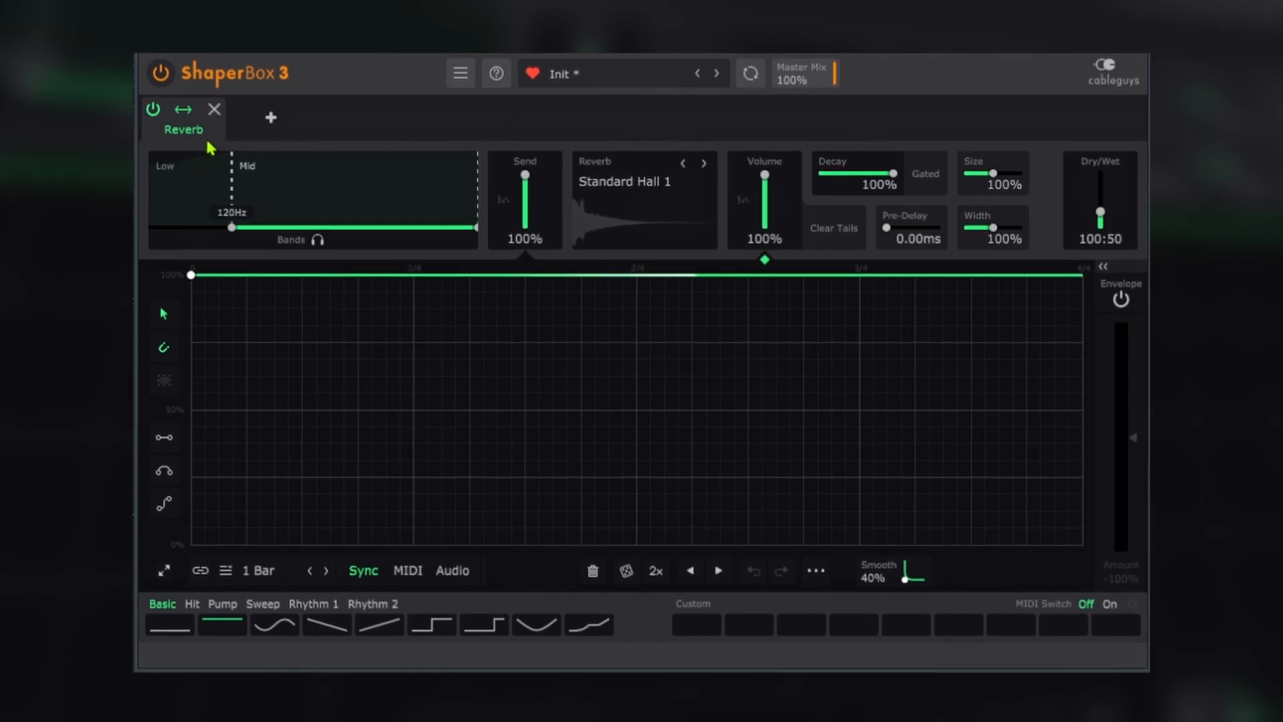
left_click(167, 435)
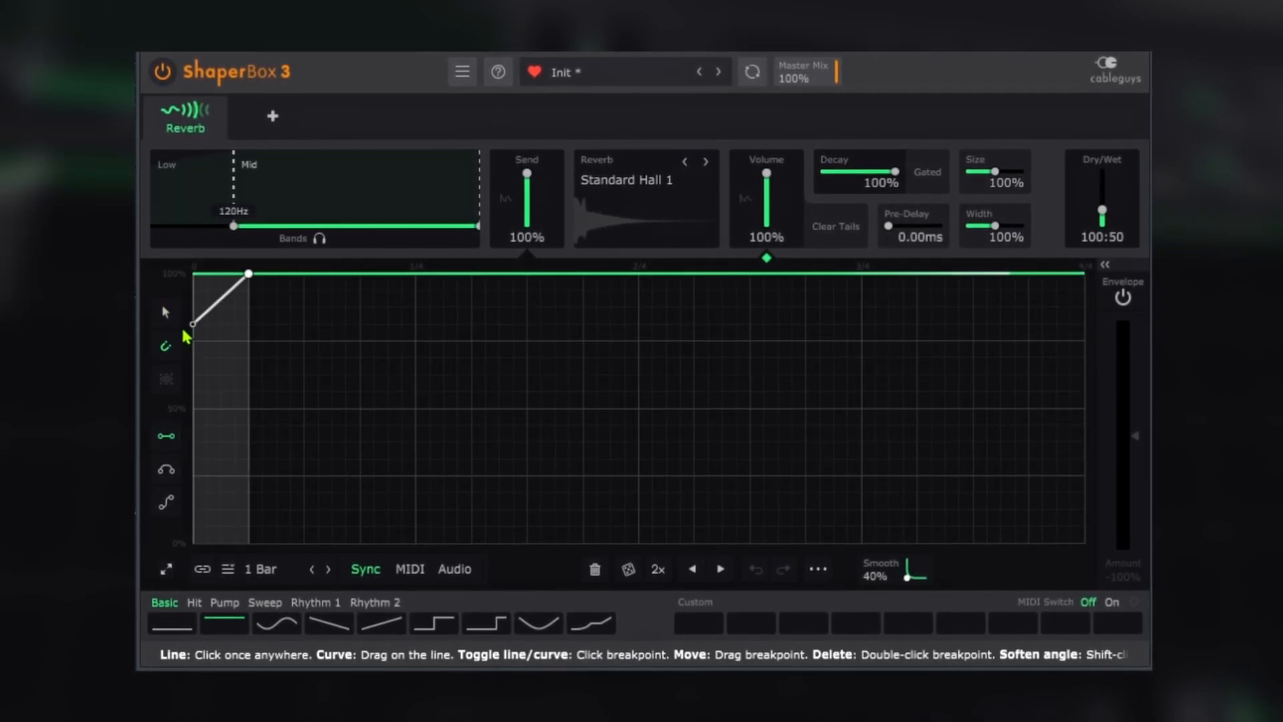
mouse_move(192, 274)
left_mouse_down()
mouse_move(315, 544)
mouse_move(330, 543)
mouse_move(302, 543)
left_mouse_up()
left_click(304, 276)
left_click(415, 275)
left_click_drag(639, 283, 976, 284)
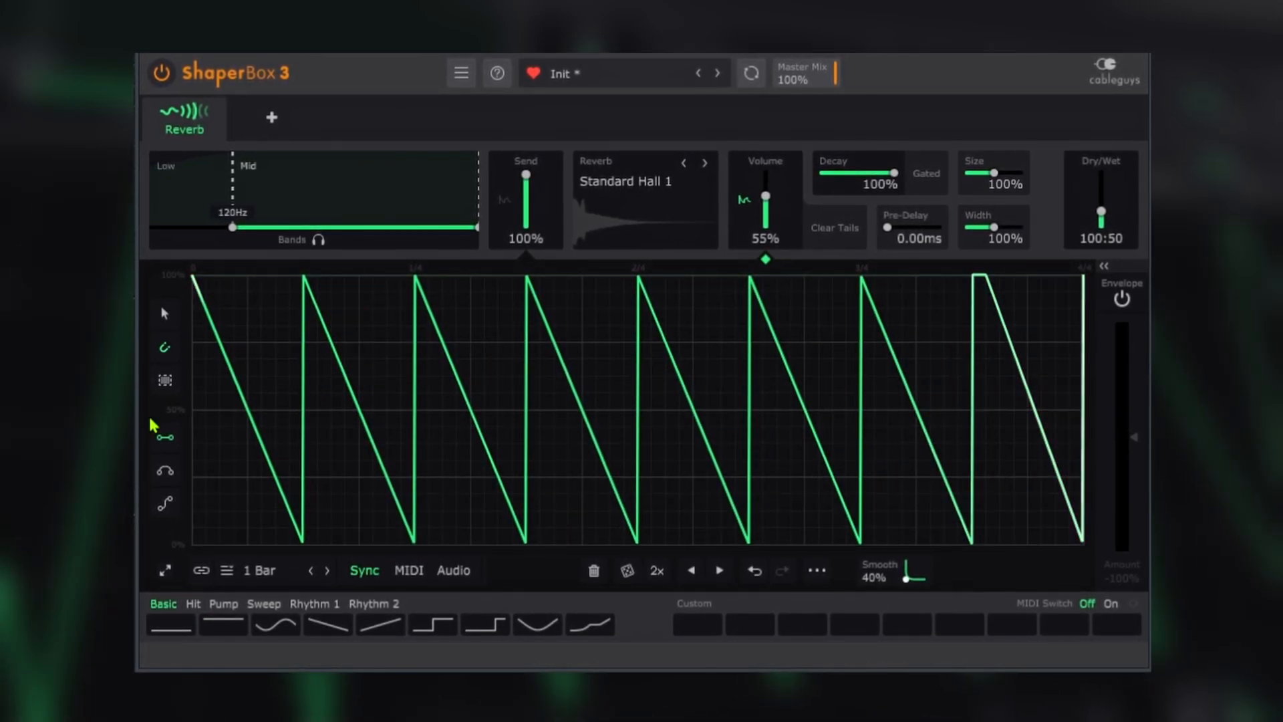
- Redraw the volume LFO as repeating curved dips about 25% high, and reset it to a flat line at 100%
left_click(164, 469)
mouse_move(189, 501)
left_mouse_down()
mouse_move(485, 475)
mouse_move(1072, 485)
left_mouse_up()
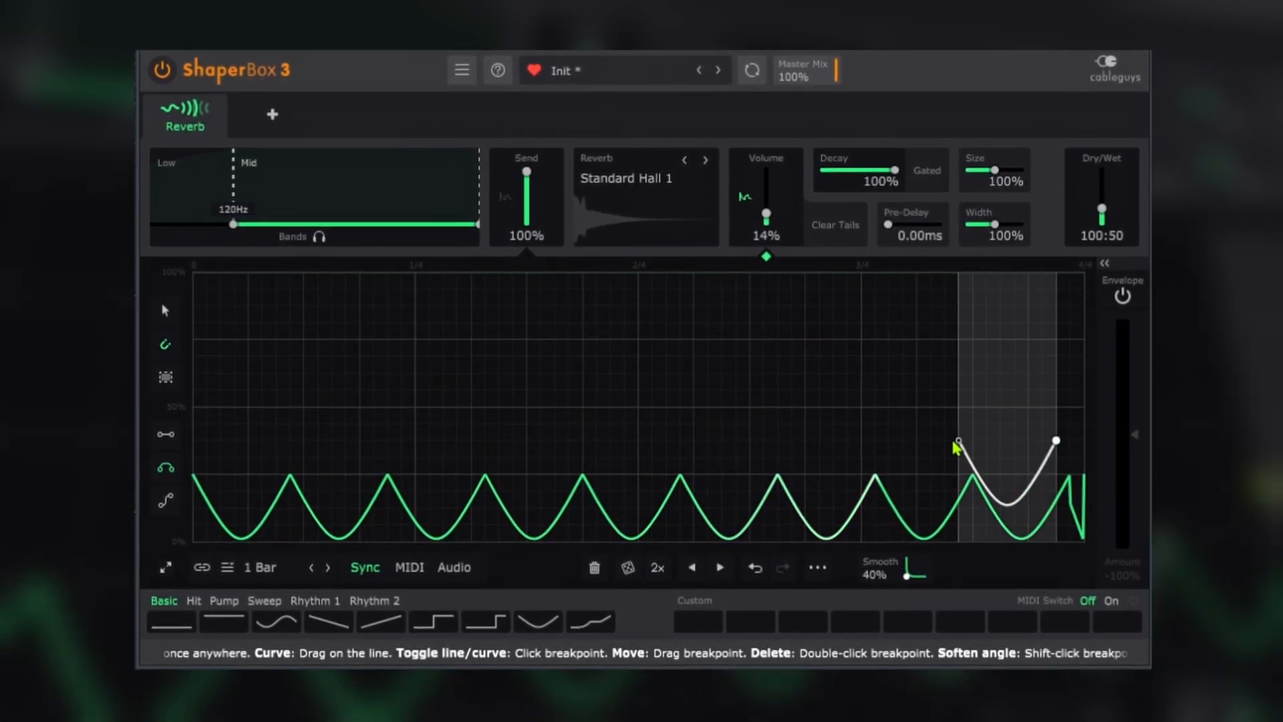
left_click(165, 436)
left_click(193, 274)
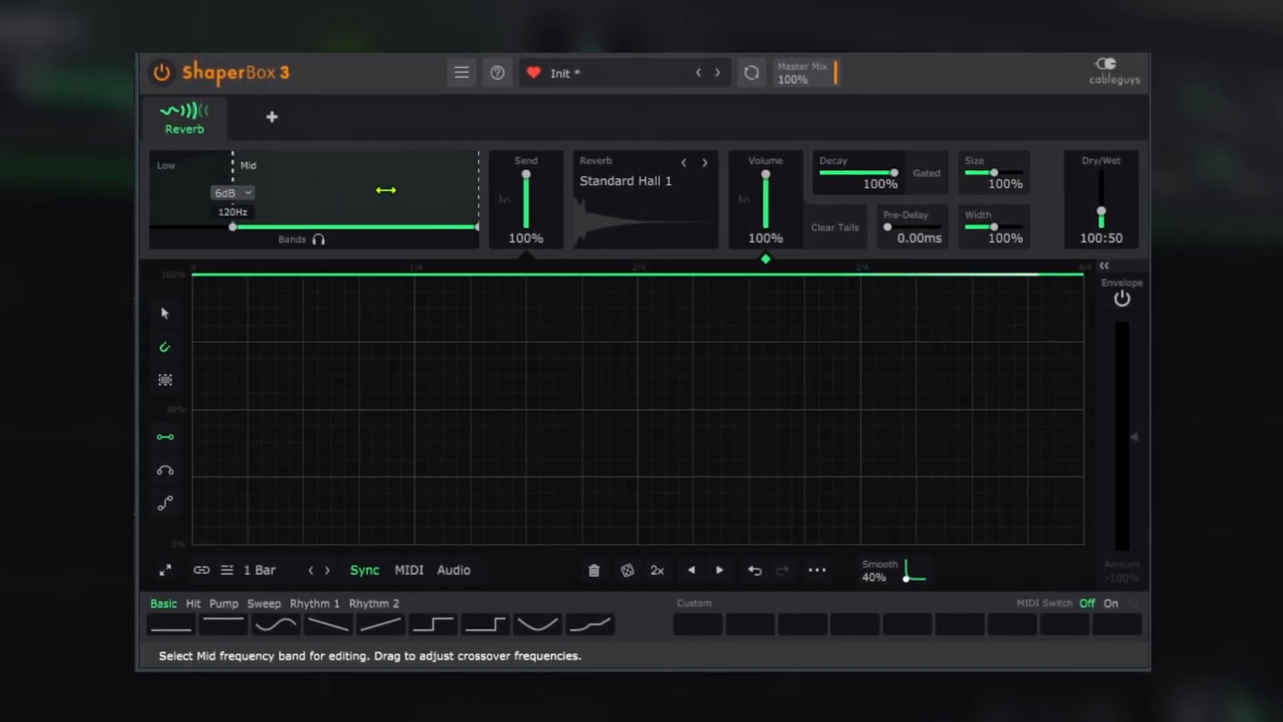
- Create a High band with a 1.52 kHz crossover and draw the Mid band's volume LFO as one ramp from 100% to 0%
left_click_drag(478, 225, 353, 225)
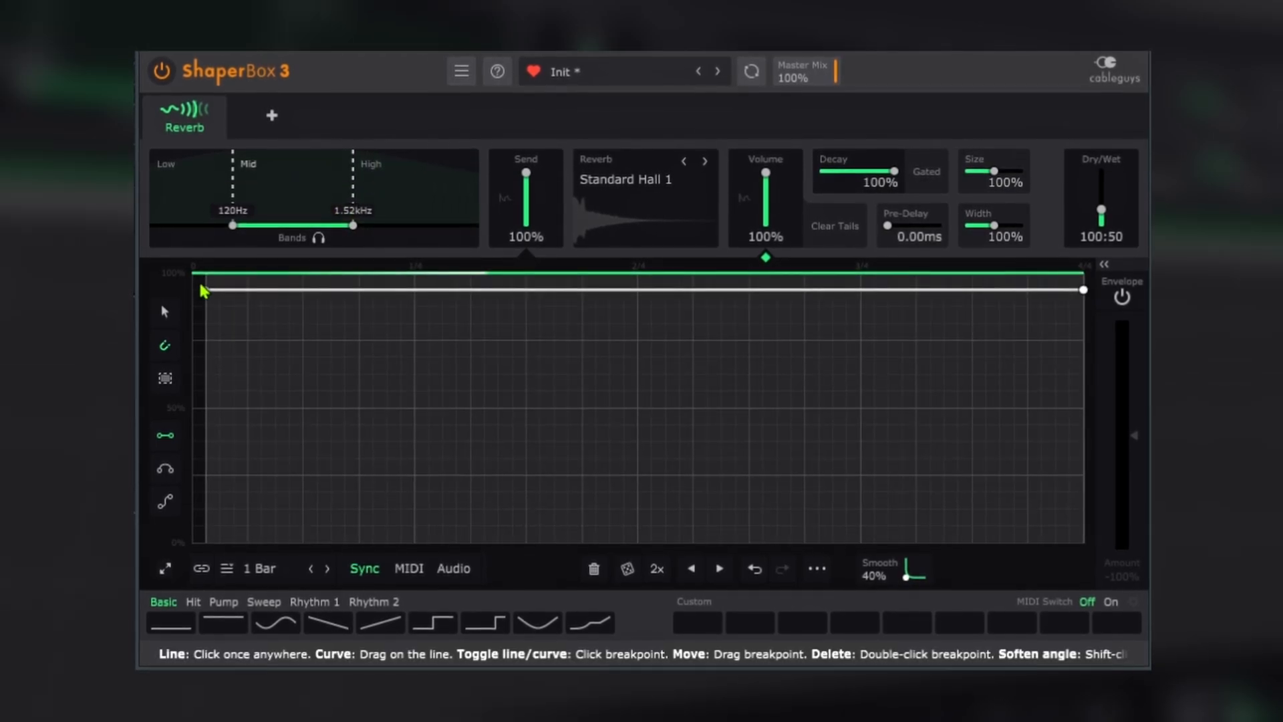
left_click(193, 273)
left_click_drag(1083, 274, 1082, 542)
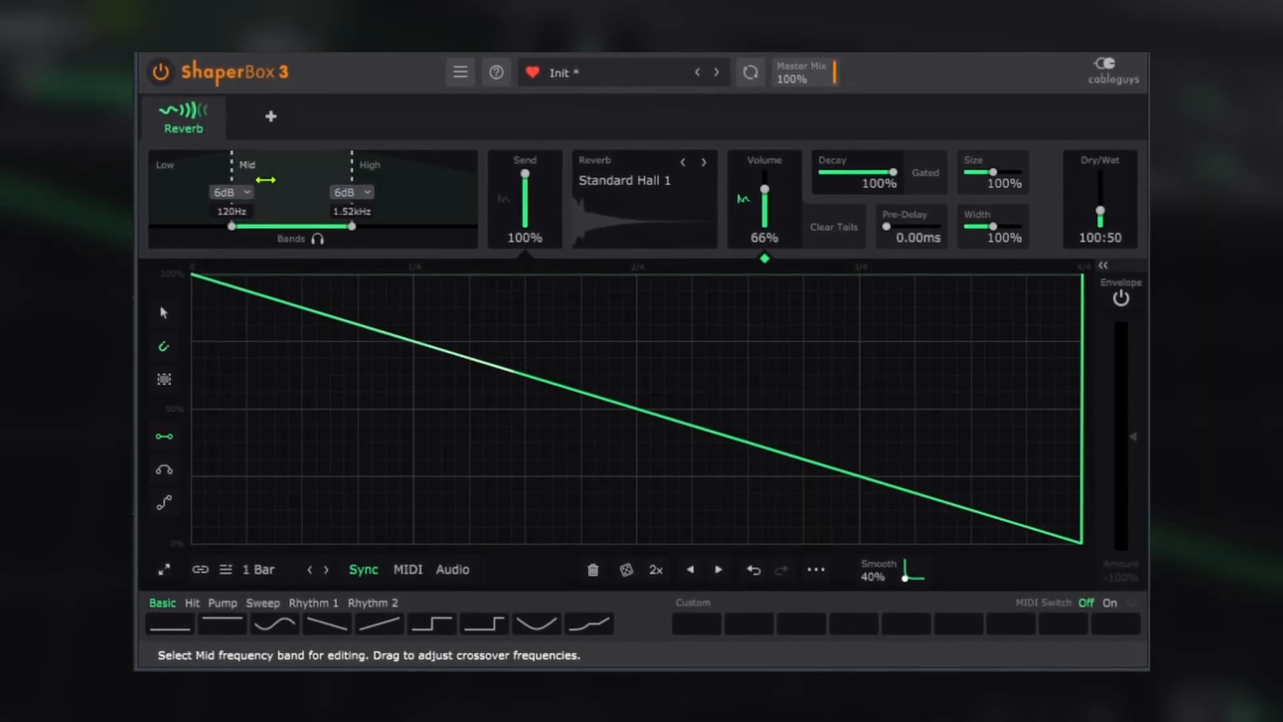
- Select the High band and draw a curved arch peaking at about 25% over the first beat of its volume LFO
left_click(420, 201)
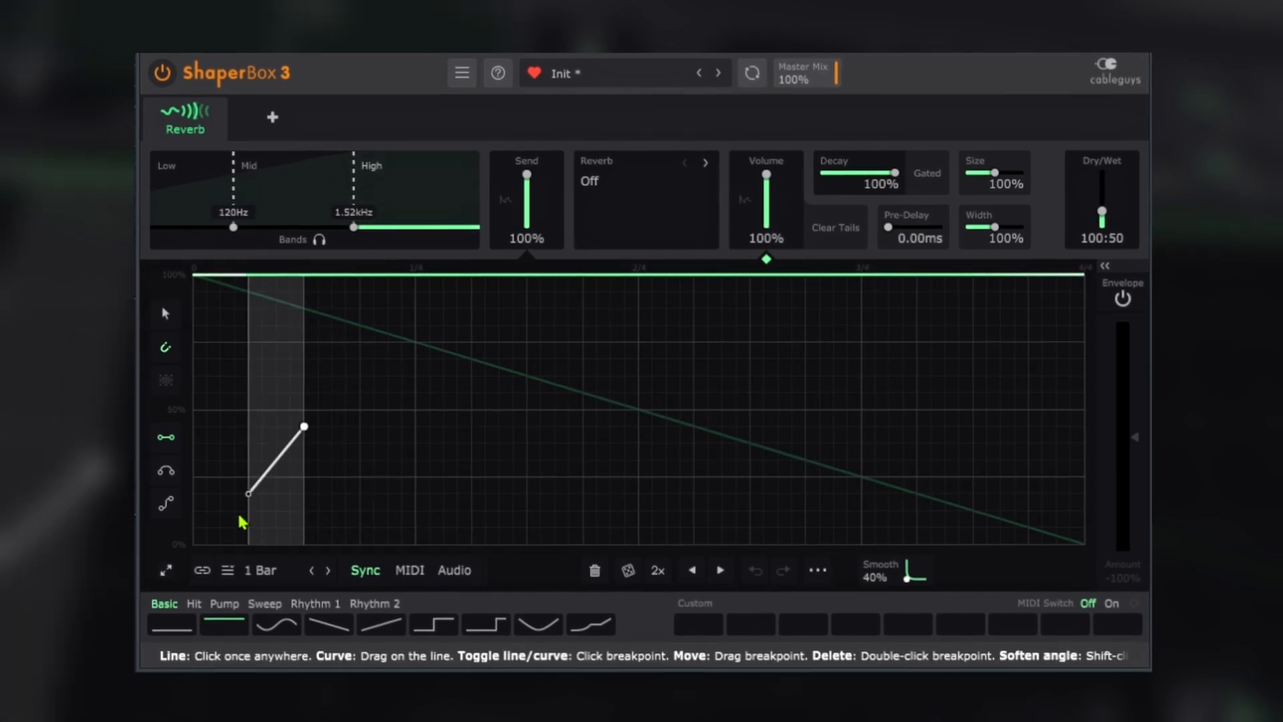
left_click(172, 477)
left_click_drag(193, 544, 400, 543)
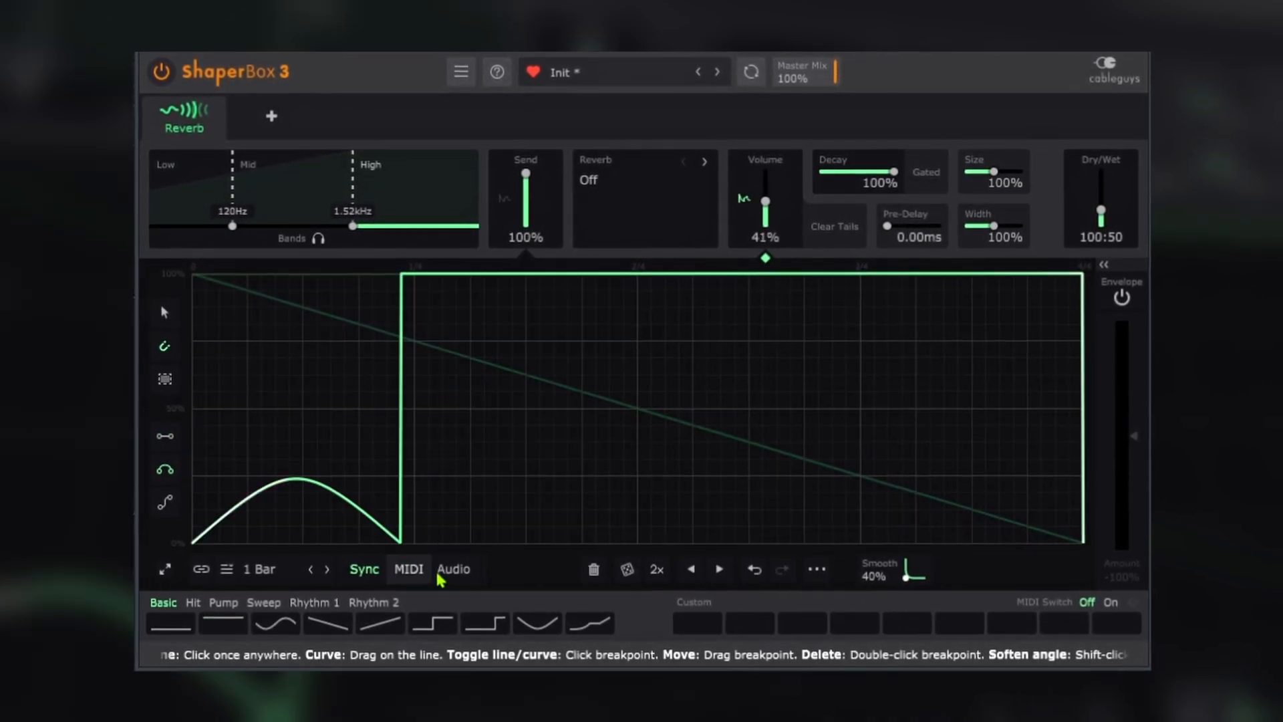
- Try the Rhythm preset waves on the High band's volume LFO, ending with the first stepped wave of Rhythm 1
left_click(315, 601)
left_click(328, 622)
left_click(373, 602)
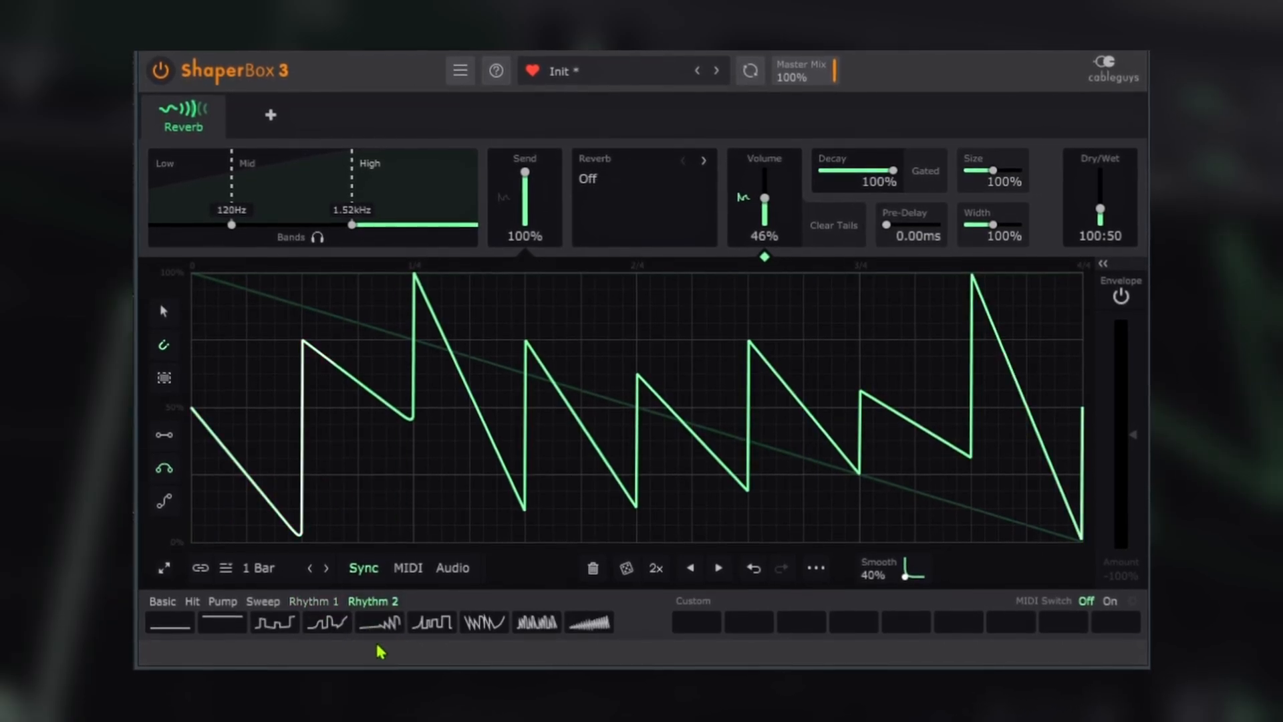
left_click(300, 606)
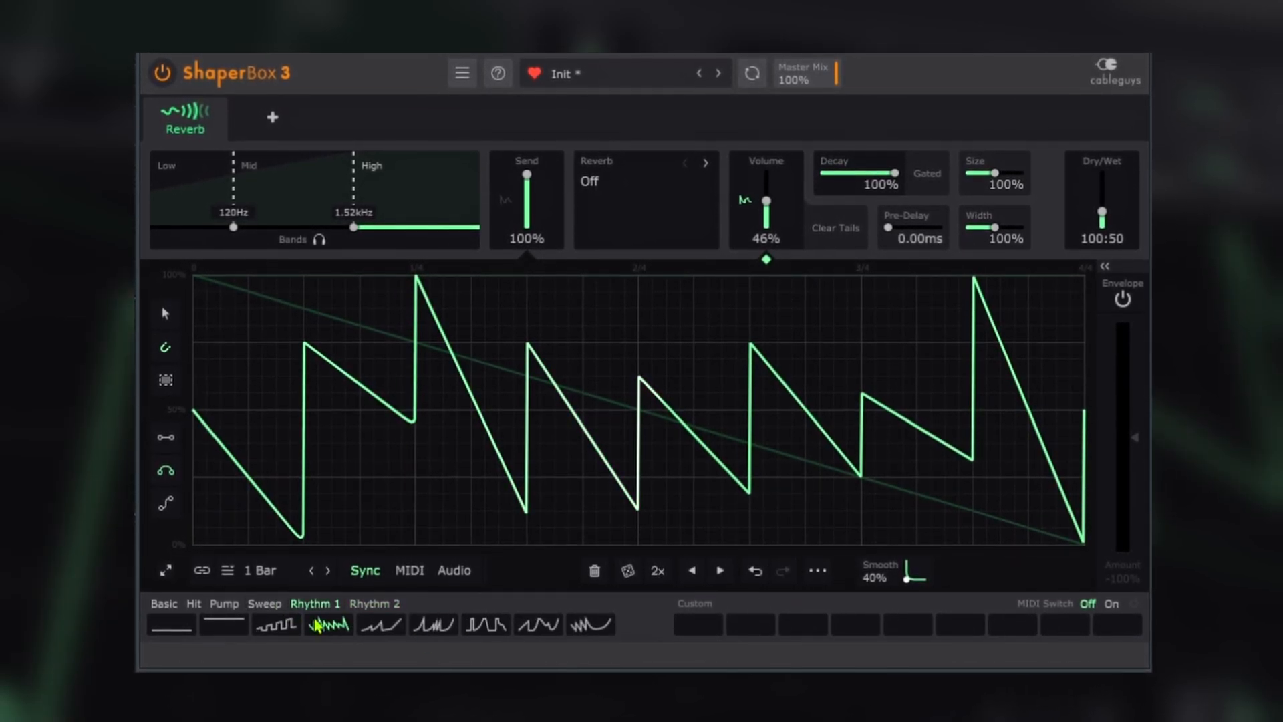
left_click(288, 625)
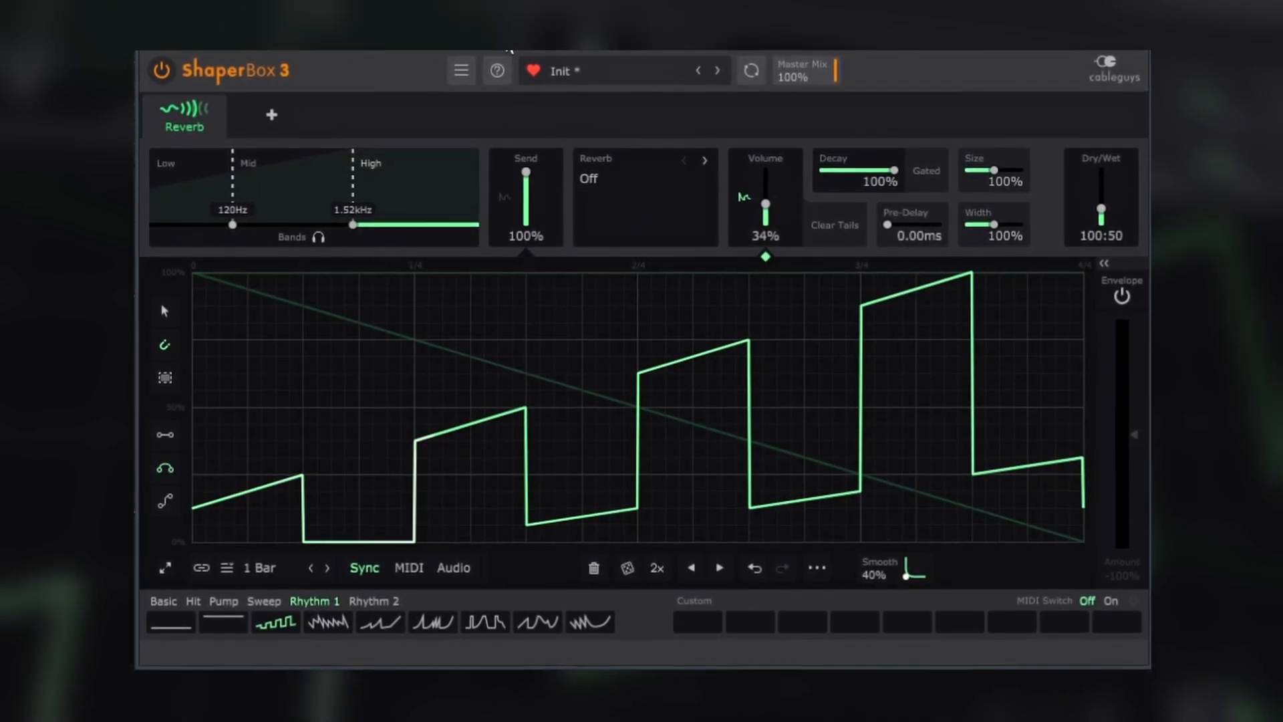
- Toggle the master bypass on and off to compare the dry and processed signal
mouse_move(178, 105)
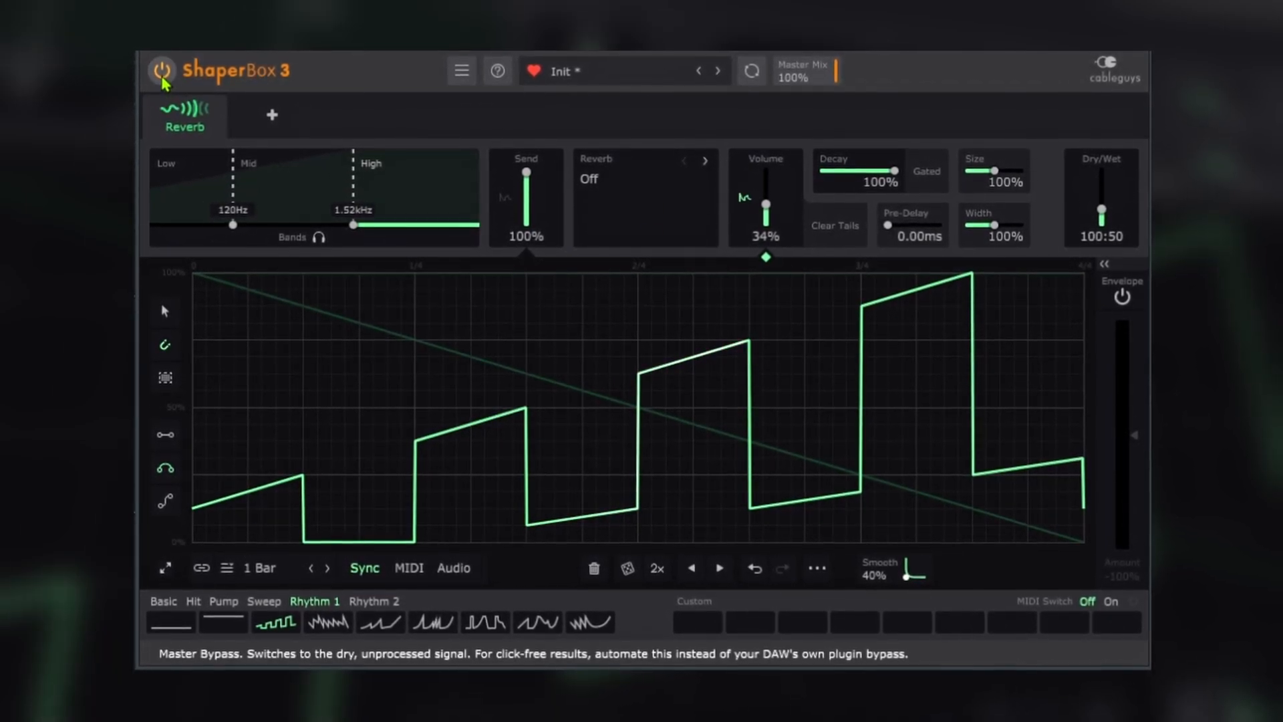
left_click(160, 74)
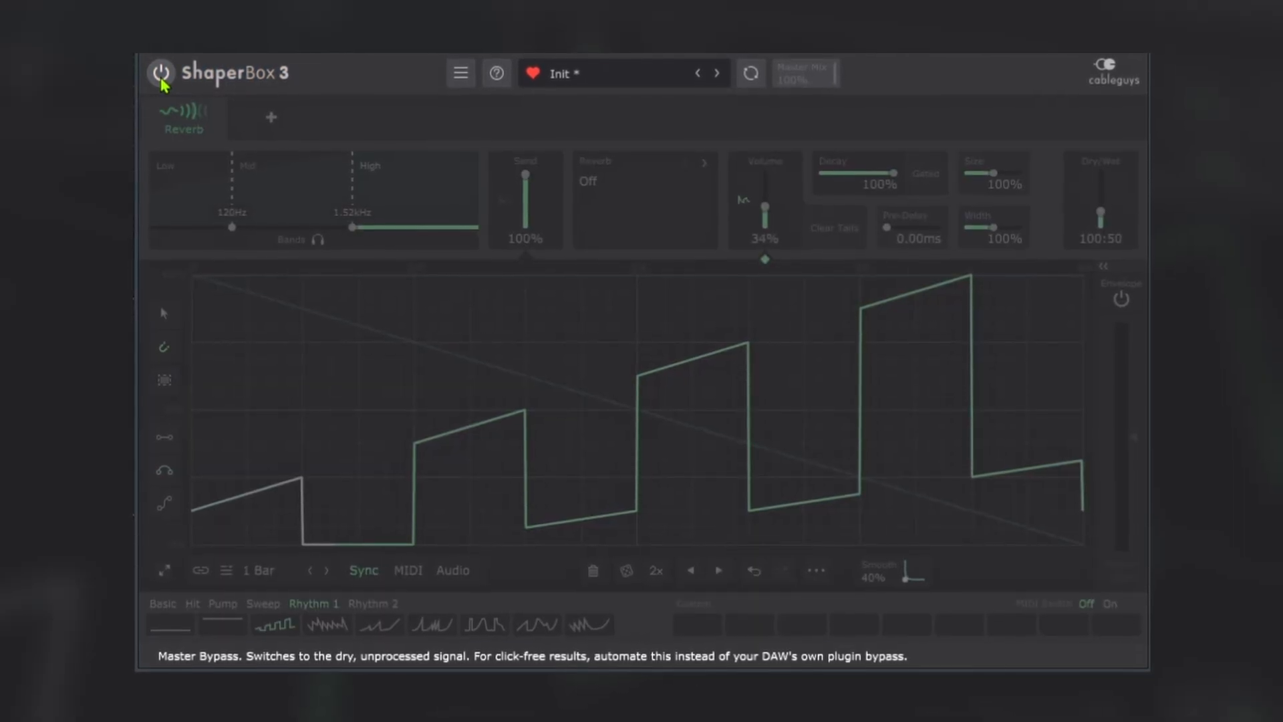
left_click(161, 75)
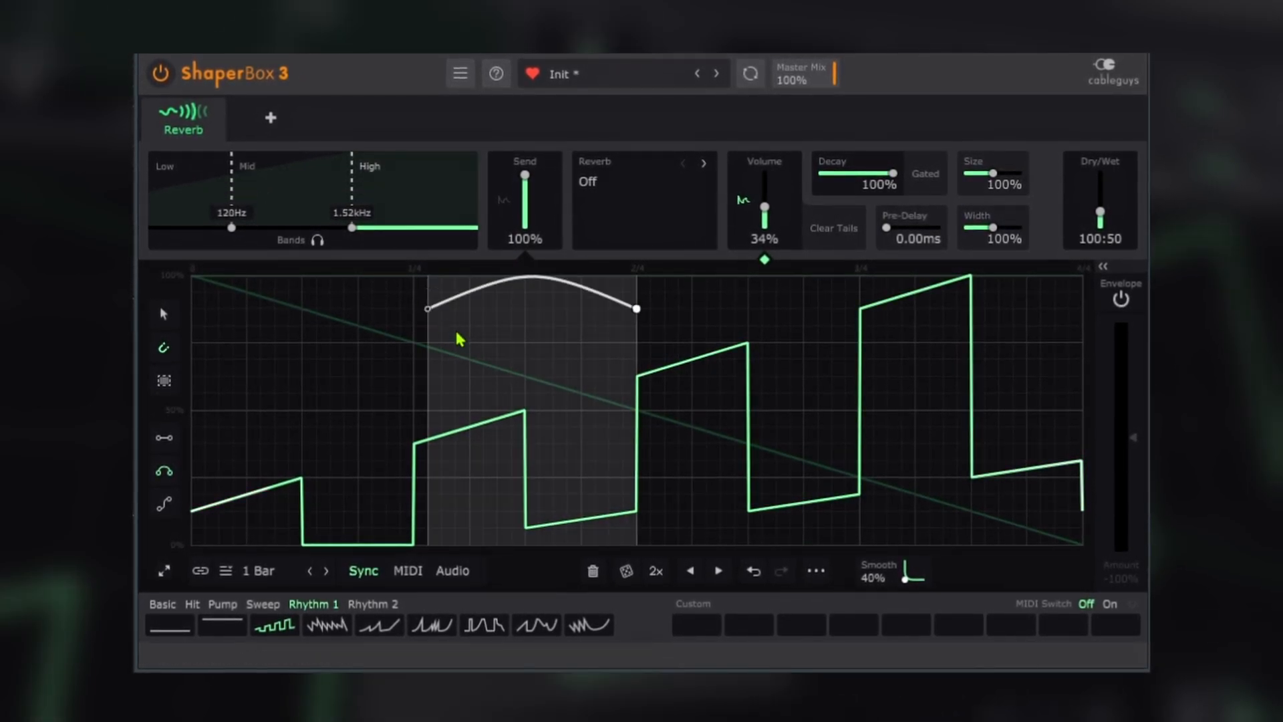
- Remove the High band and redraw the Mid band's volume LFO as a flat line at 100%
left_click_drag(352, 227, 370, 227)
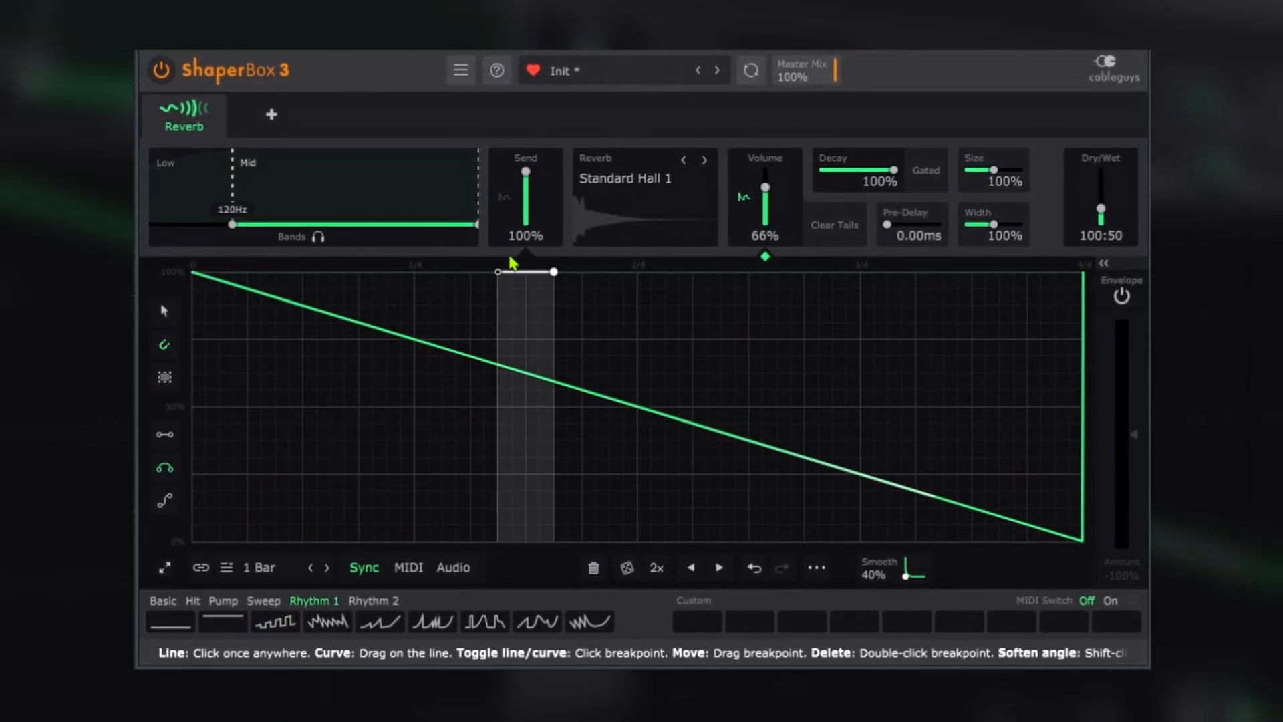
left_click_drag(194, 273, 1083, 272)
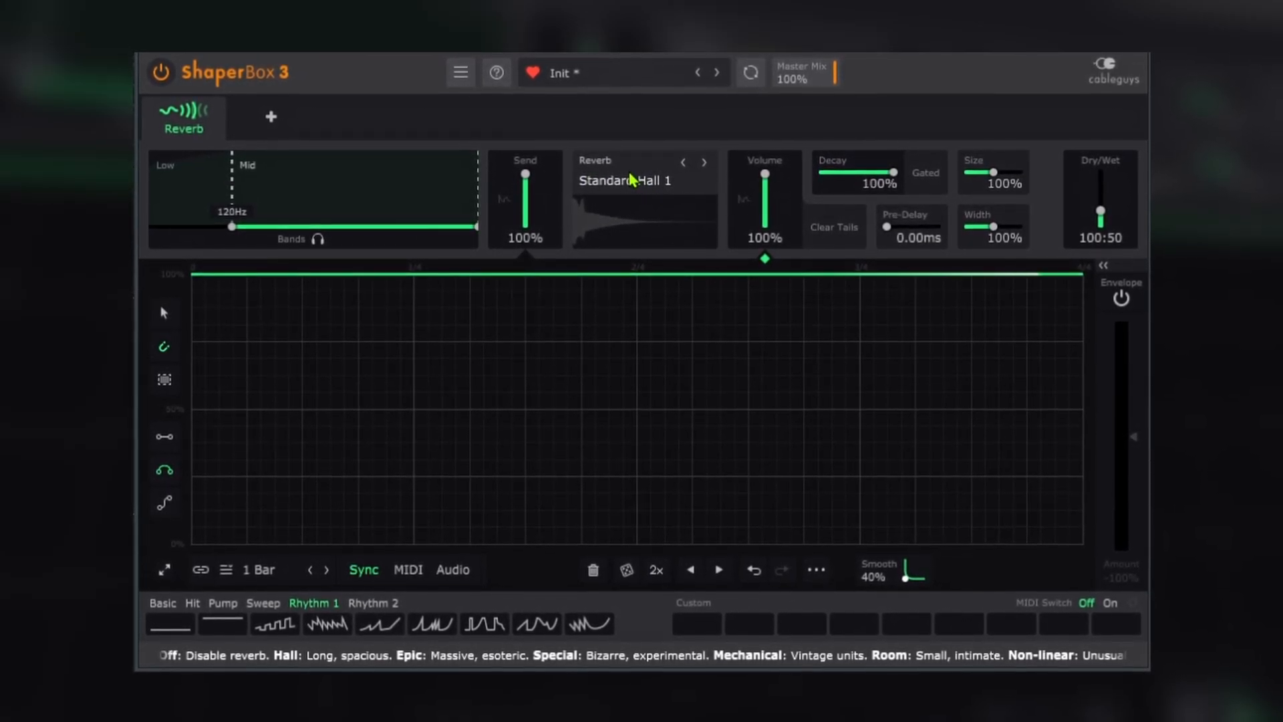
- Choose the Lo-Fi Reflections reverb from the Slap category and start playback to audition it
left_click(631, 179)
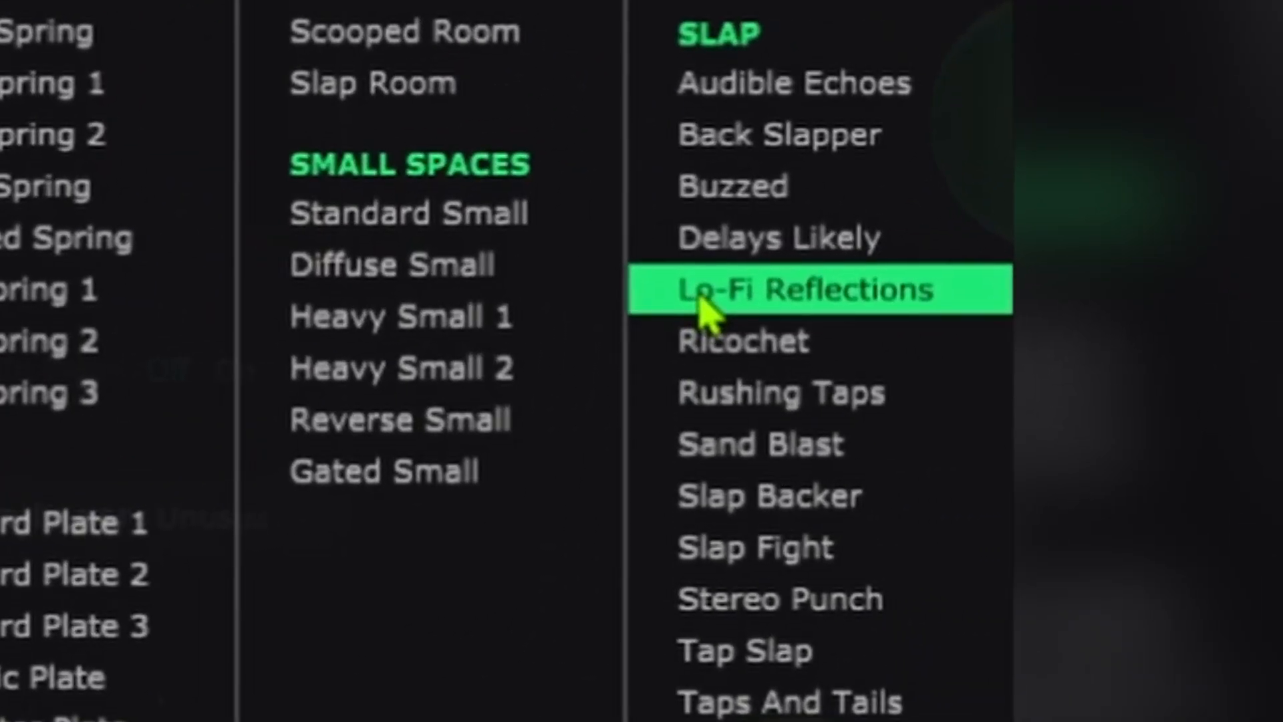
left_click(701, 309)
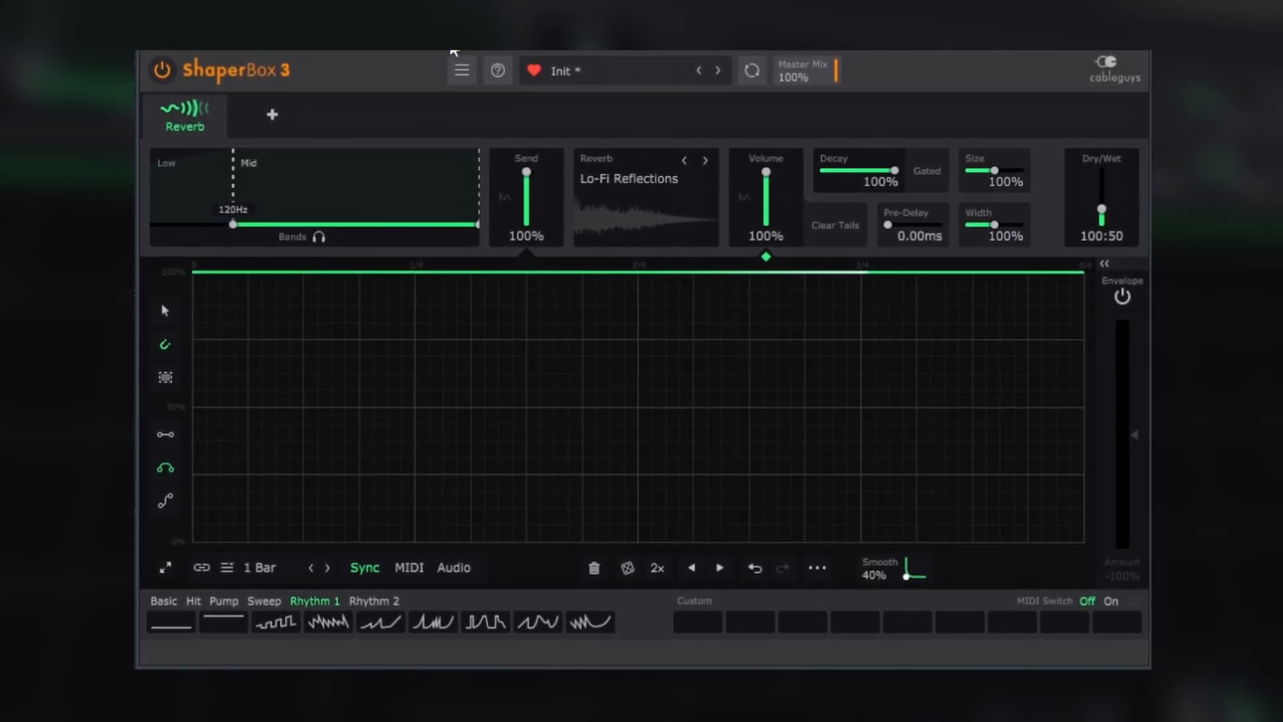
key("space")
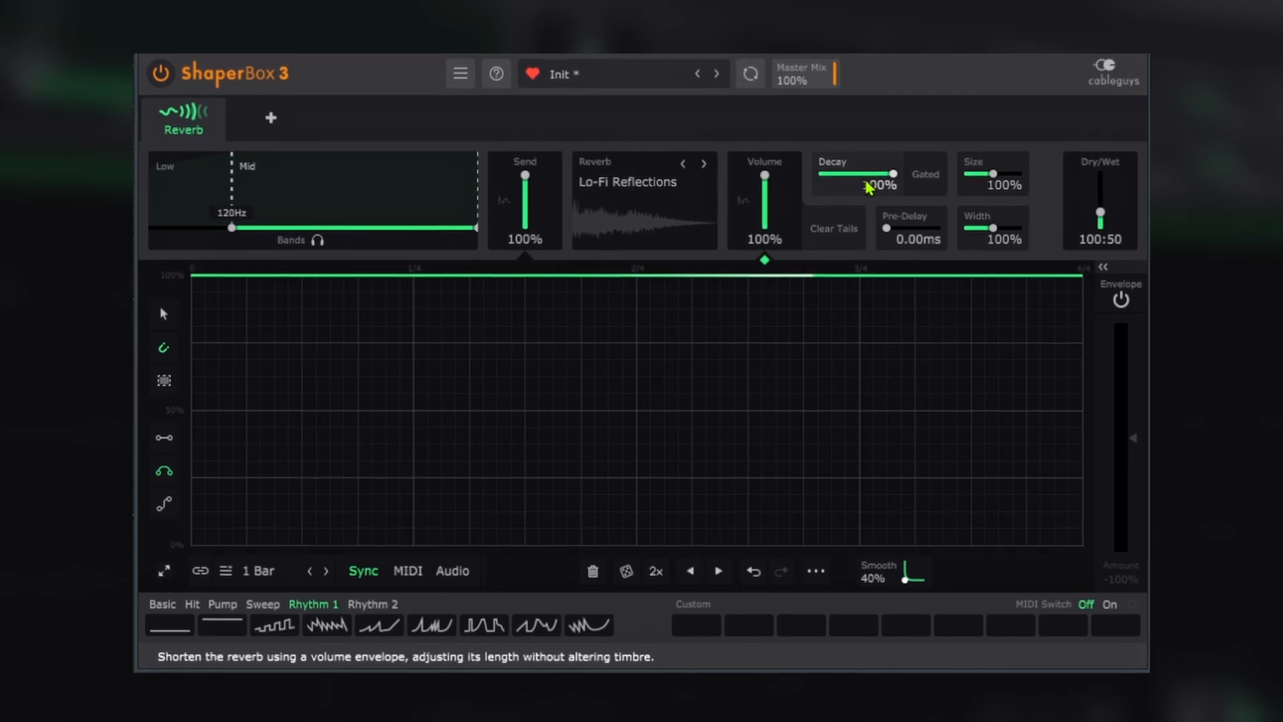
- Enable gated decay and set the reverb's Size to 110% and Width to 97%
left_click(934, 189)
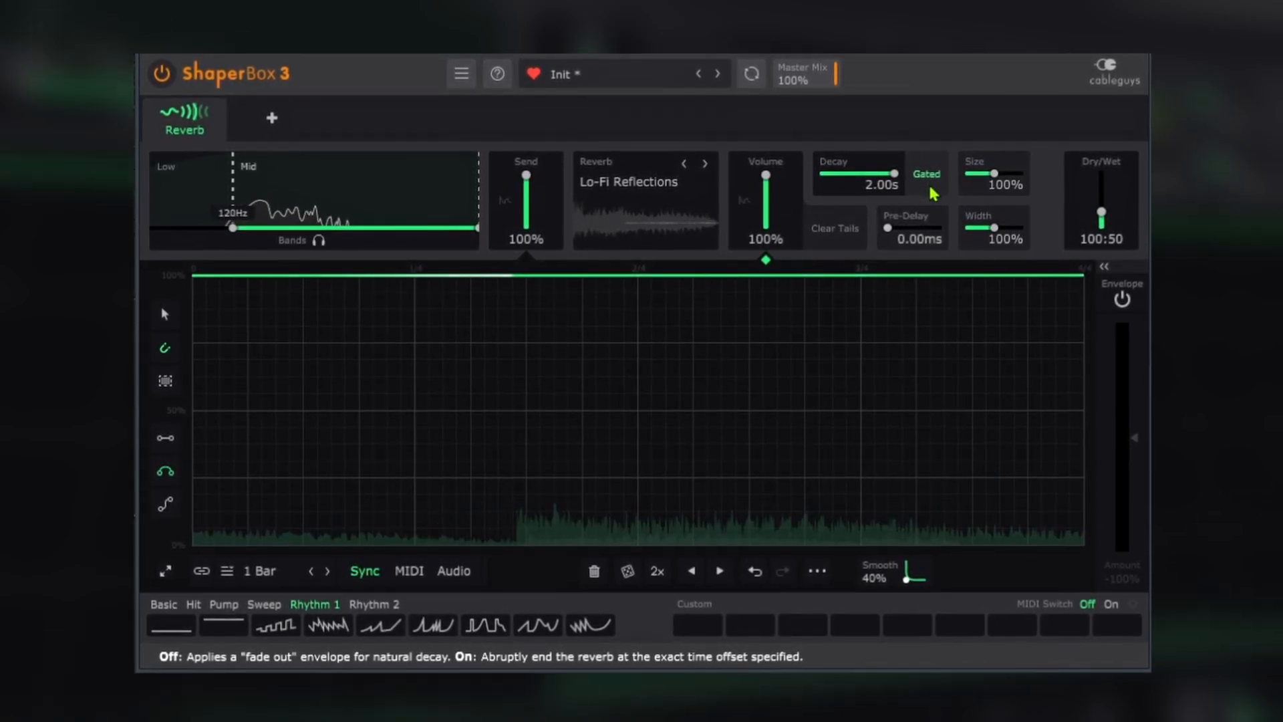
left_click_drag(994, 224, 1017, 224)
left_click_drag(996, 181, 976, 180)
mouse_move(1020, 228)
left_mouse_down()
mouse_move(986, 228)
mouse_move(1003, 232)
left_mouse_up()
left_click_drag(986, 179, 997, 171)
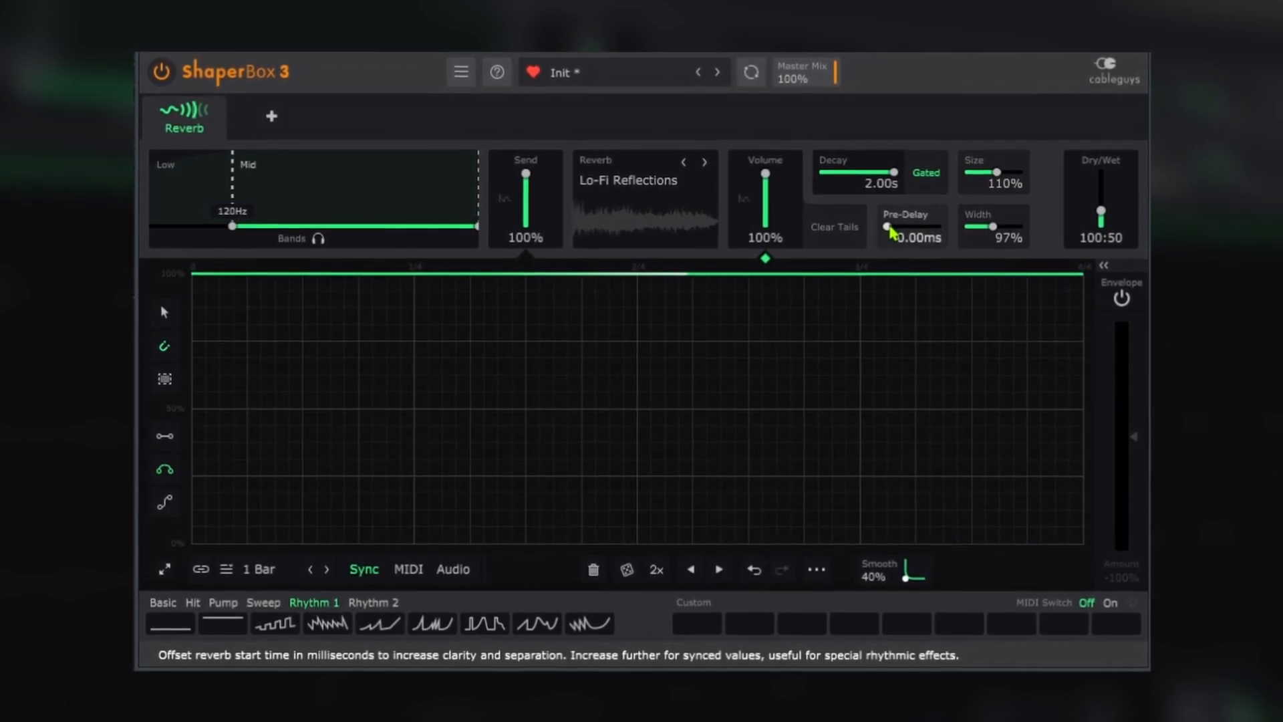
- Set the reverb's Pre-Delay to 1/4 and its Dry/Wet balance to 100:0
left_click_drag(887, 232, 938, 232)
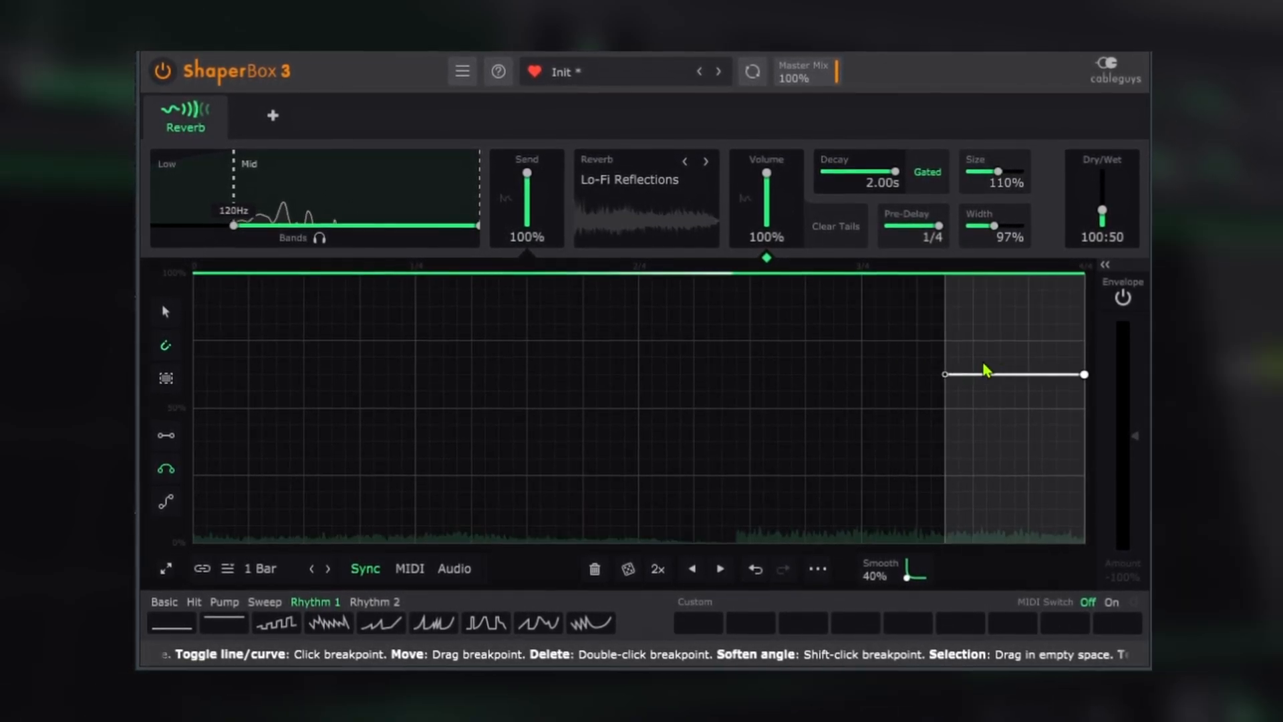
mouse_move(1103, 213)
left_mouse_down()
mouse_move(1103, 174)
mouse_move(1102, 230)
mouse_move(1100, 172)
mouse_move(1101, 220)
left_mouse_up()
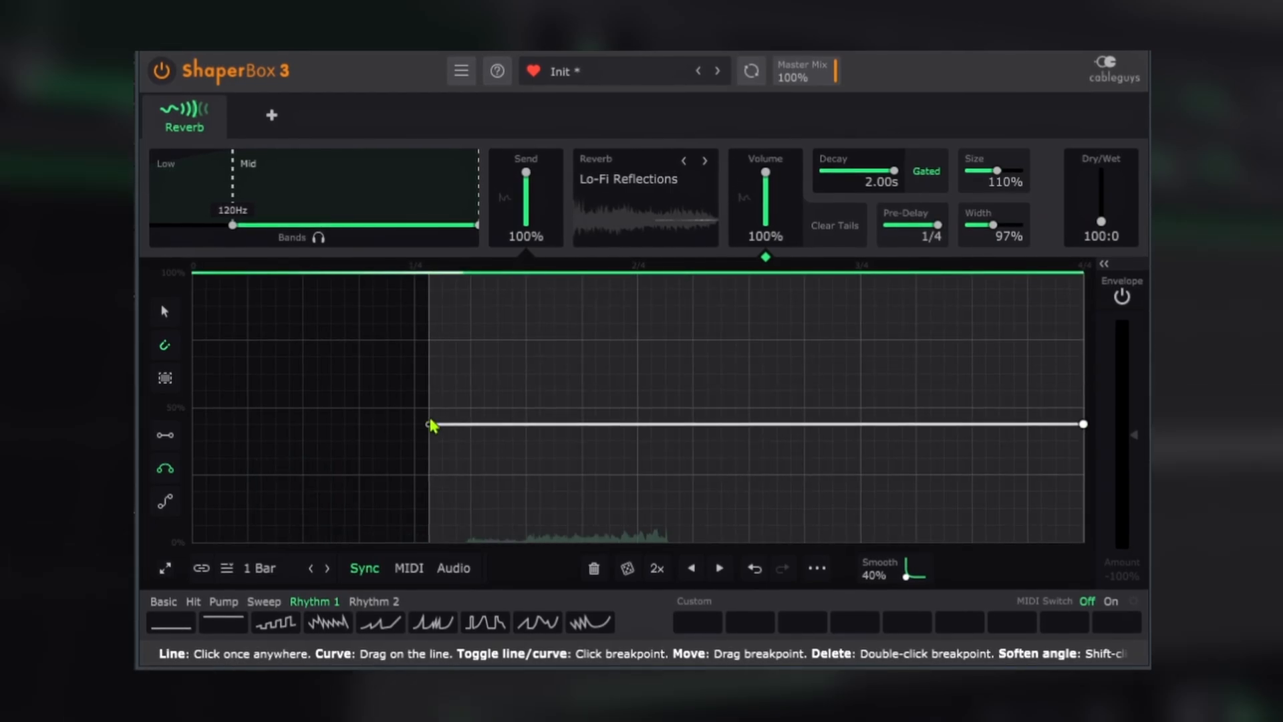
- Draw a shallow curved dip across the volume LFO and try a free Hertz / ms length for it
left_click_drag(206, 326, 205, 415)
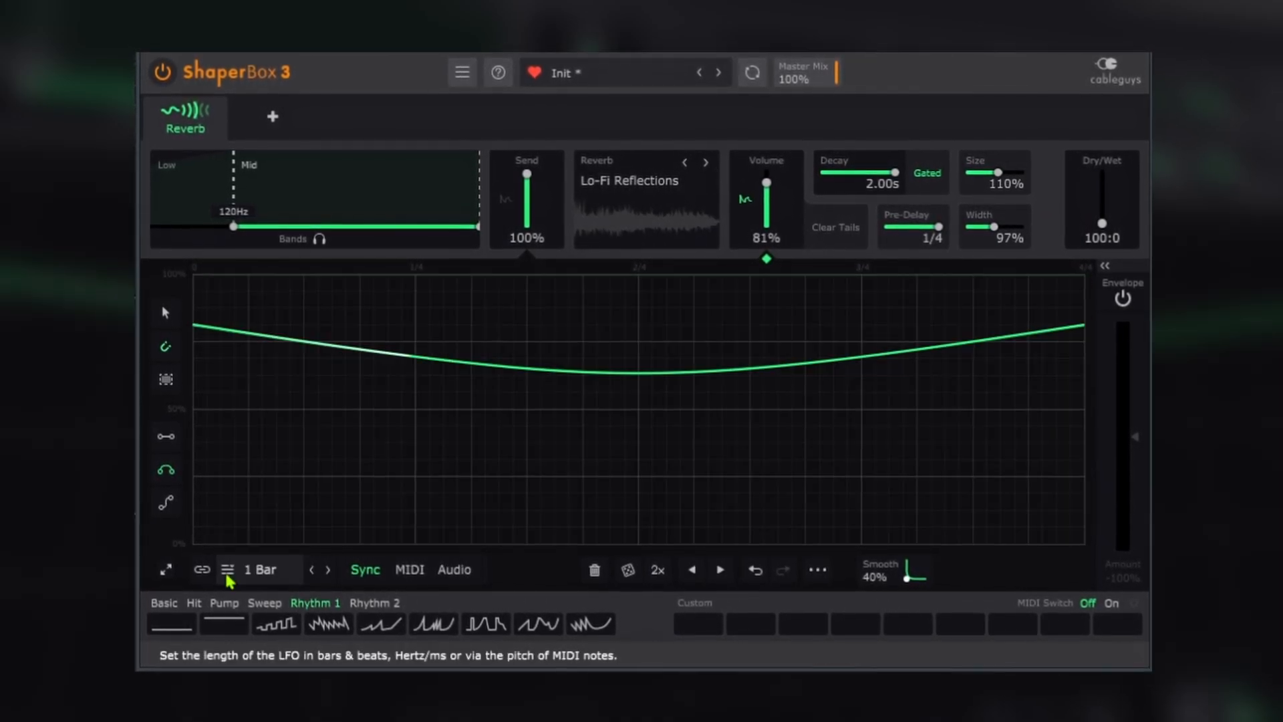
left_click(227, 570)
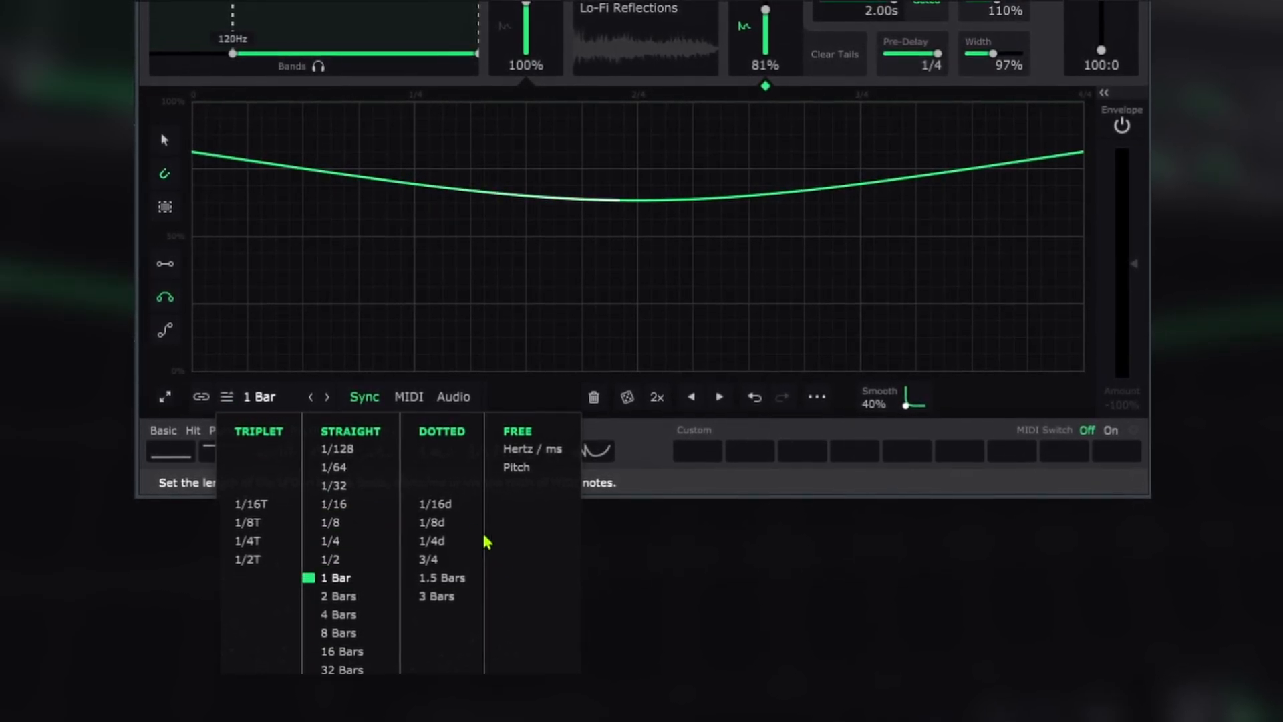
left_click(521, 449)
left_click_drag(267, 394, 268, 321)
left_click_drag(258, 569, 248, 575)
- Switch the volume LFO's length to free Pitch mode and adjust its pitch value
left_click(227, 569)
left_click(506, 471)
left_click_drag(275, 397, 276, 455)
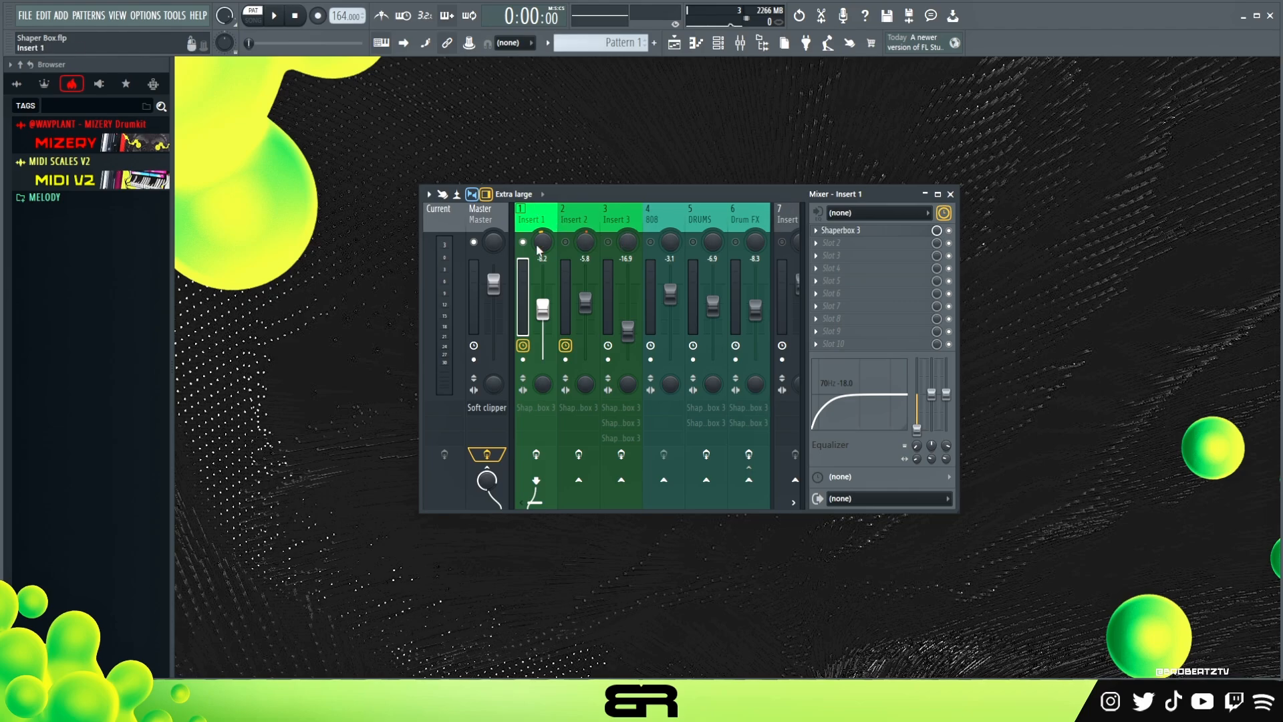
- In FL Studio, play the pattern with the mixer tracks' effects off and stop playback
key("space")
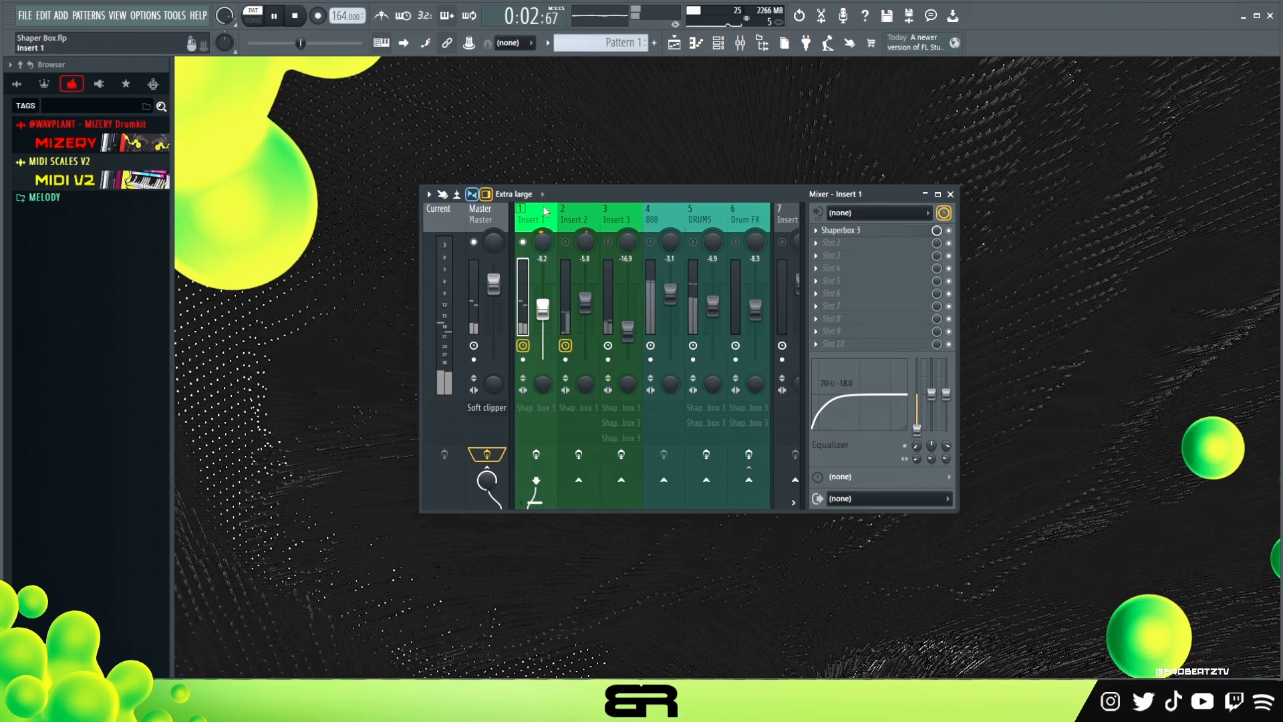
key("space")
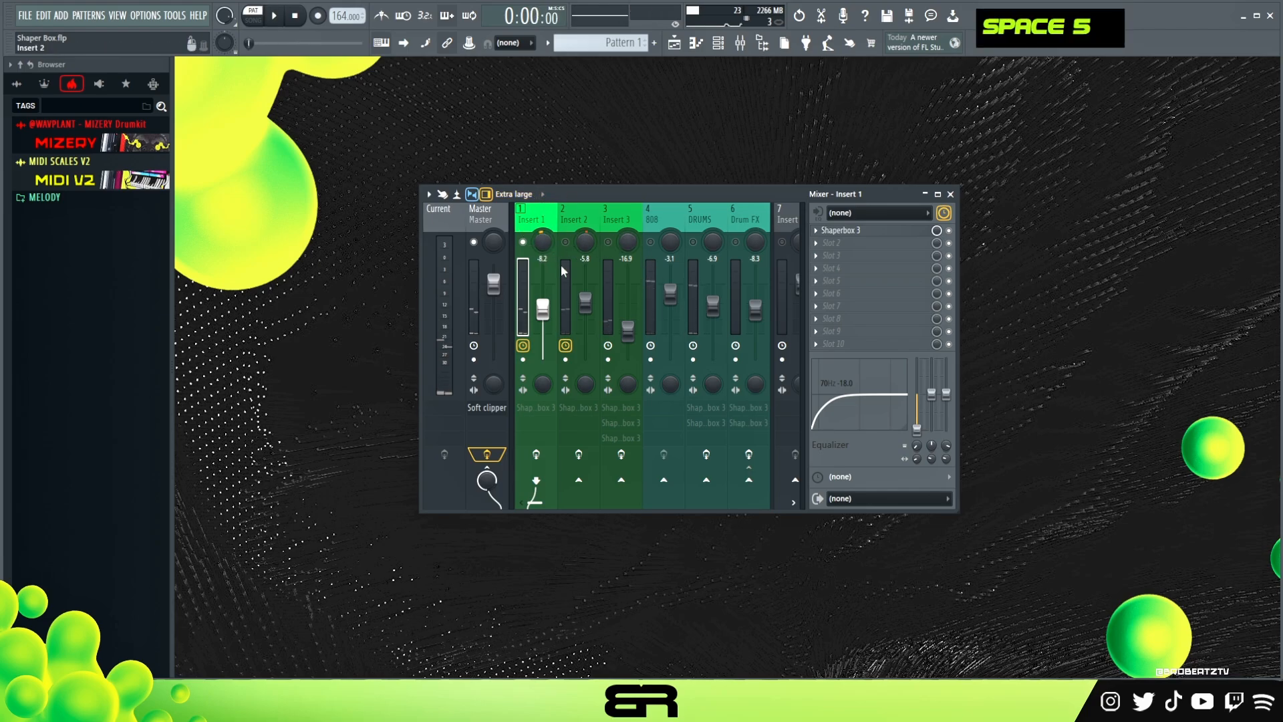
- Open ShaperBox 3 on Insert 1, view its Reverb shaper, and filter the preset browser to presets using Reverb
left_click(882, 232)
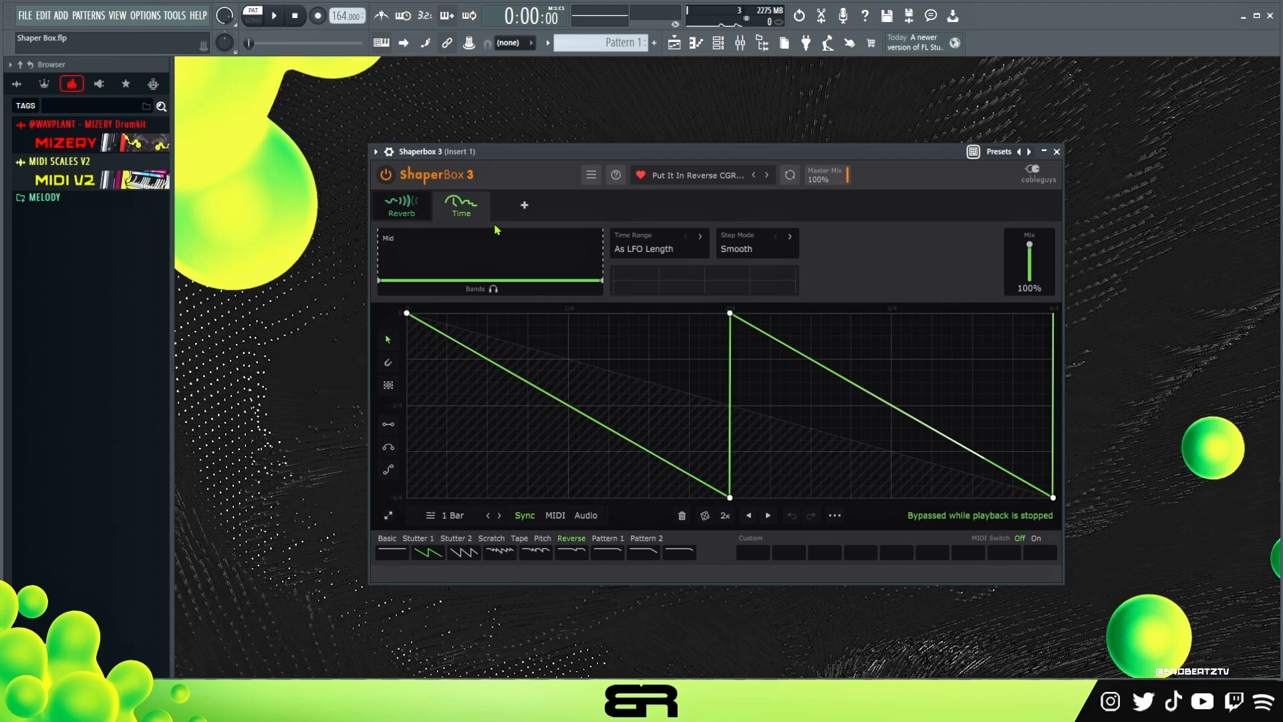
left_click(411, 213)
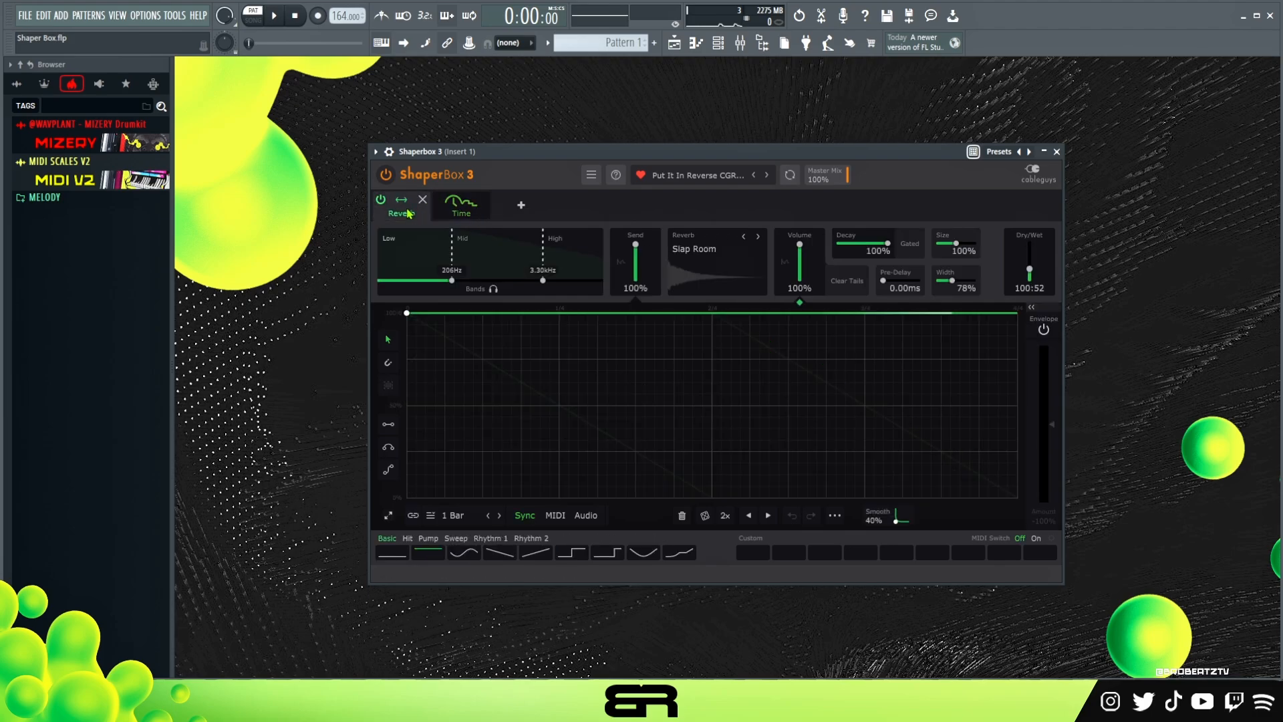
left_click(684, 177)
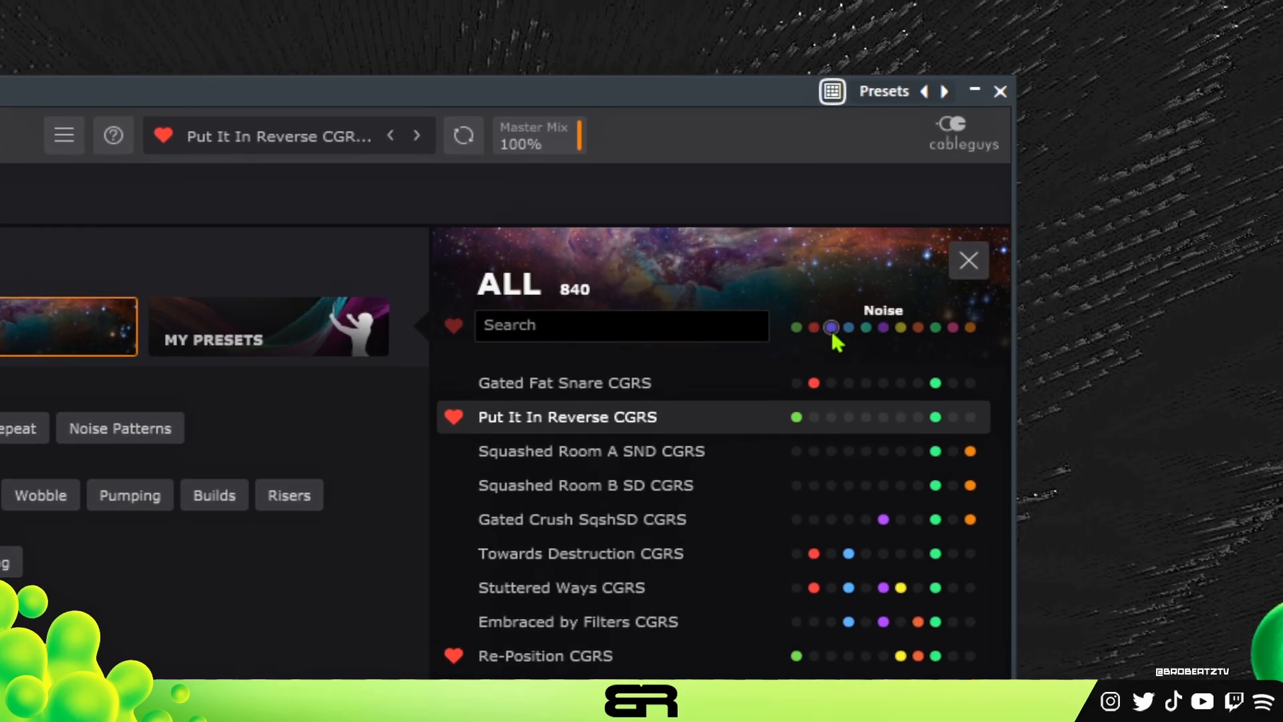
left_click(935, 327)
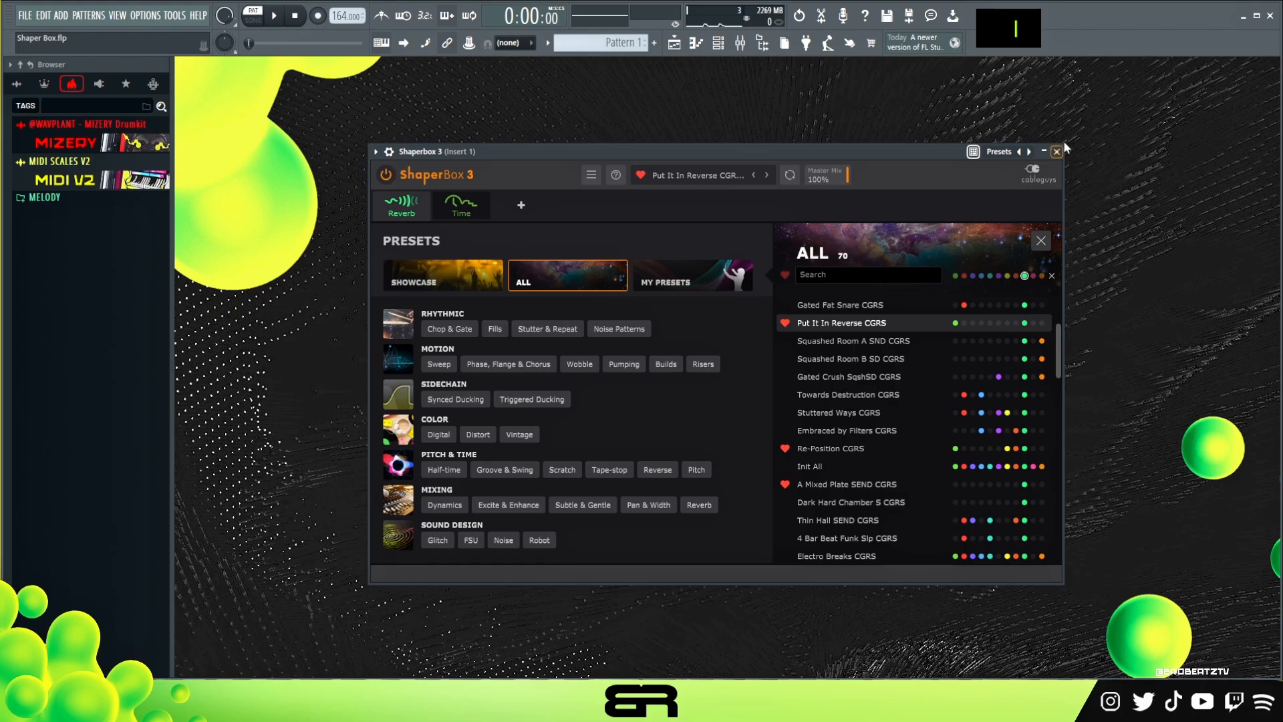
- Close the ShaperBox window and audition the pattern with the effects on Insert 1 enabled, stopping playback after listening
left_click(1057, 152)
key("space")
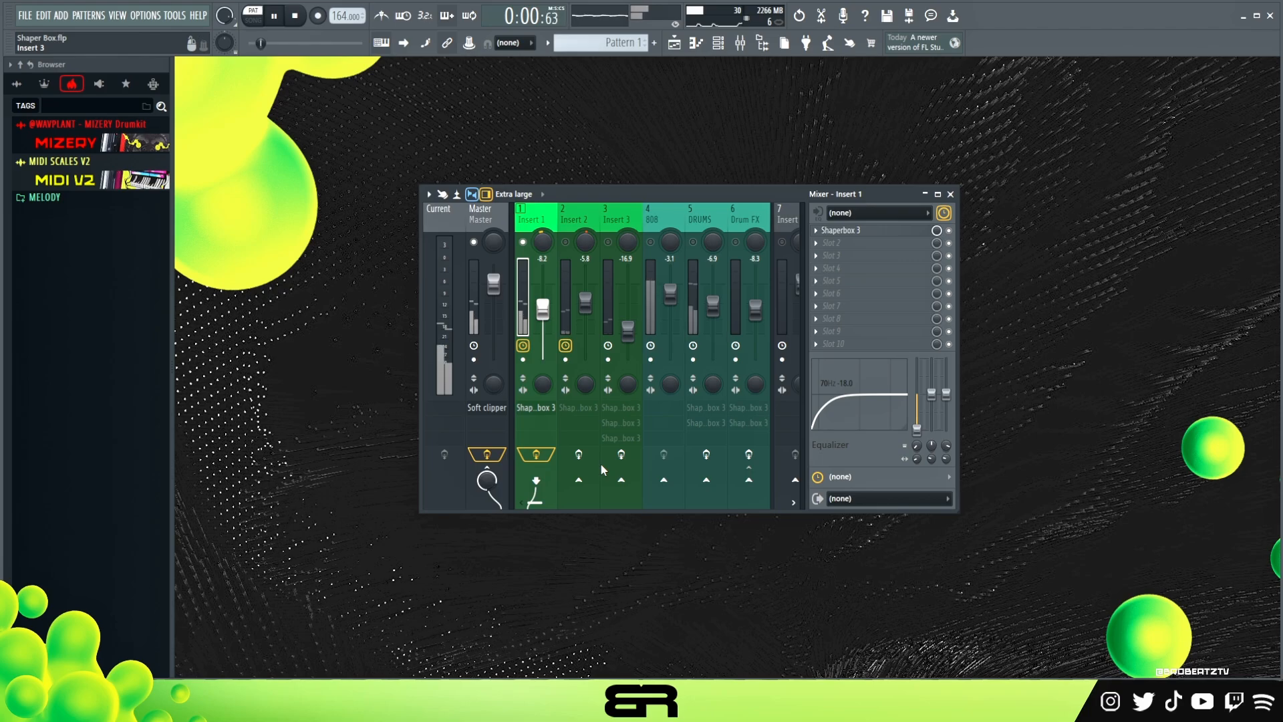
key("space")
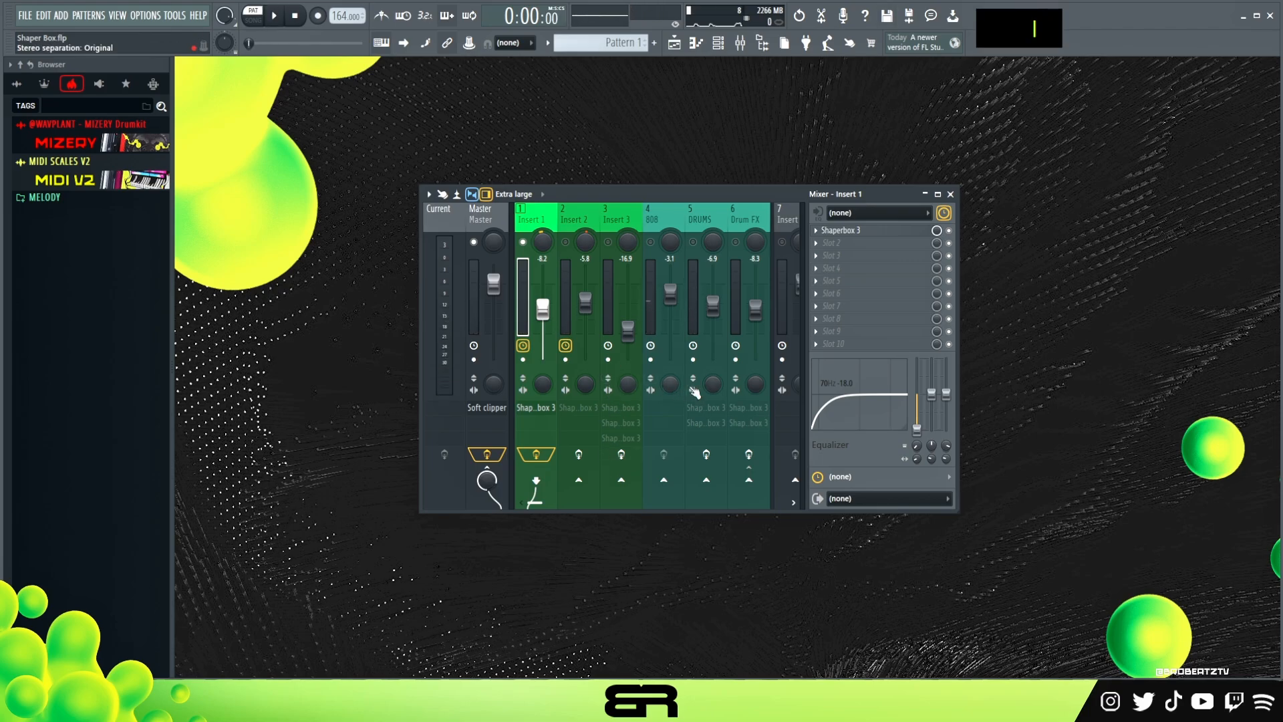
- Solo Insert 2 and play the pattern with its effects off, stopping playback after listening
left_click(573, 221)
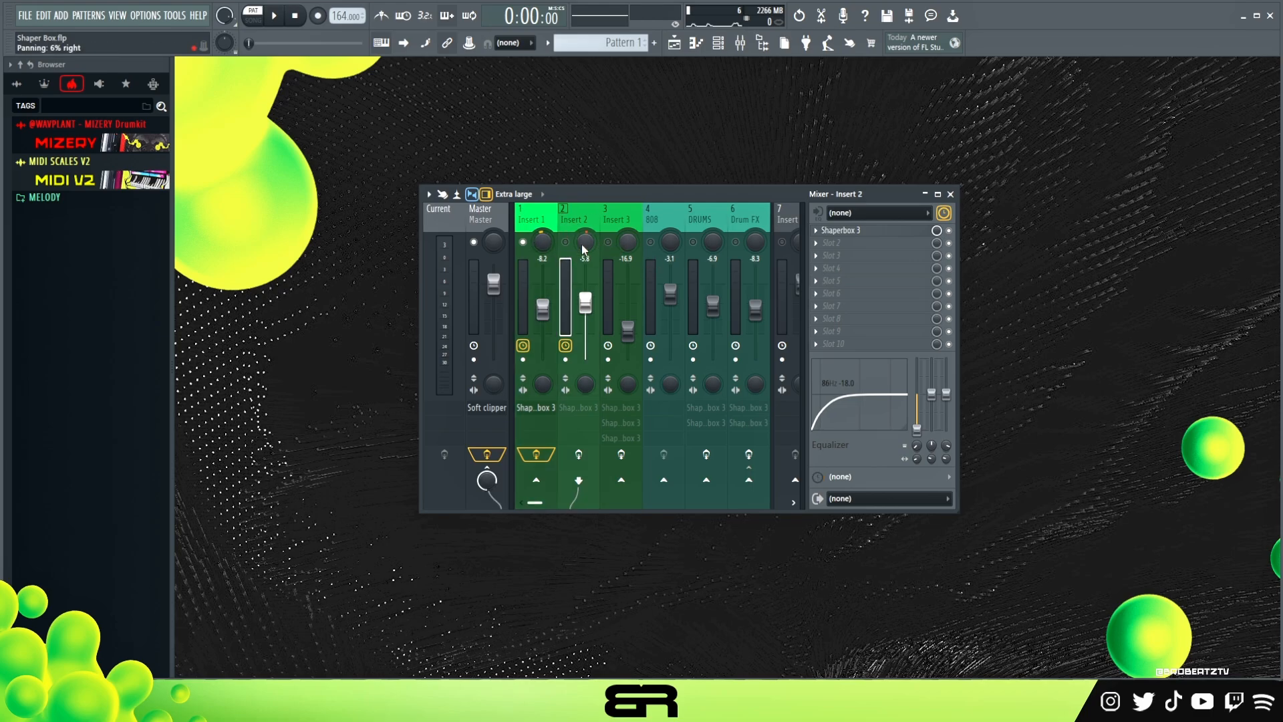
right_click(566, 244)
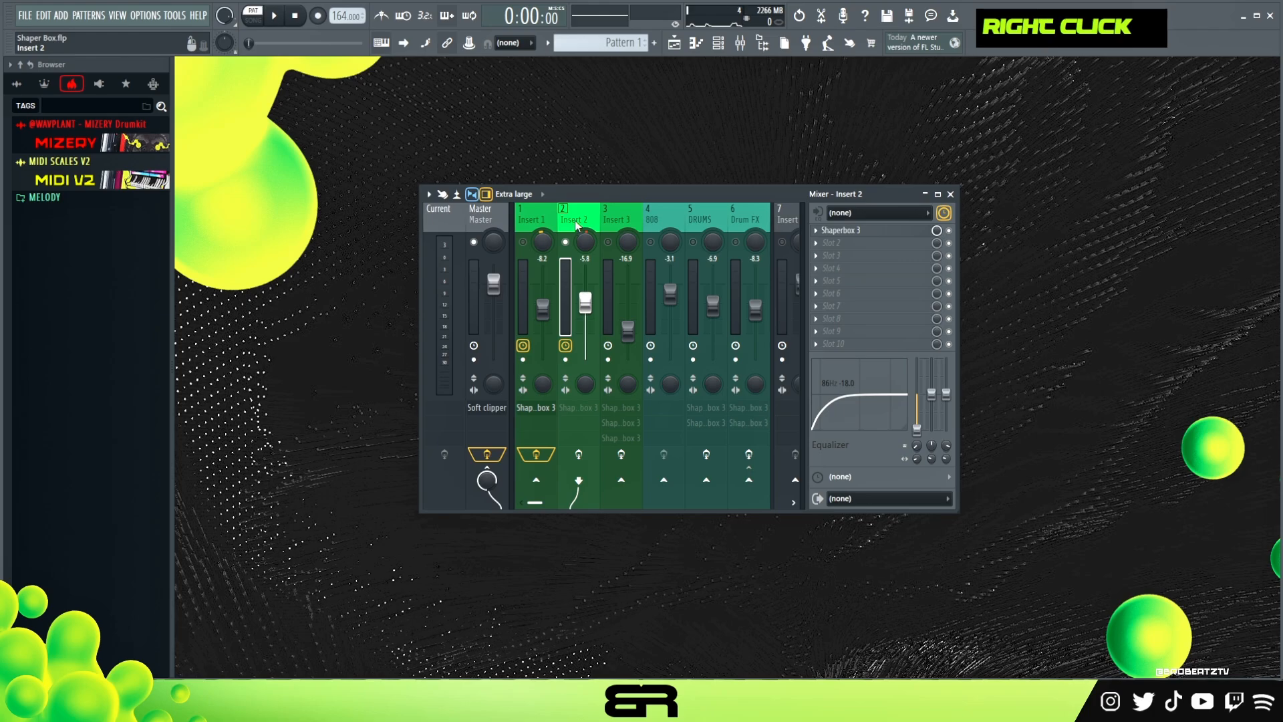
key("space")
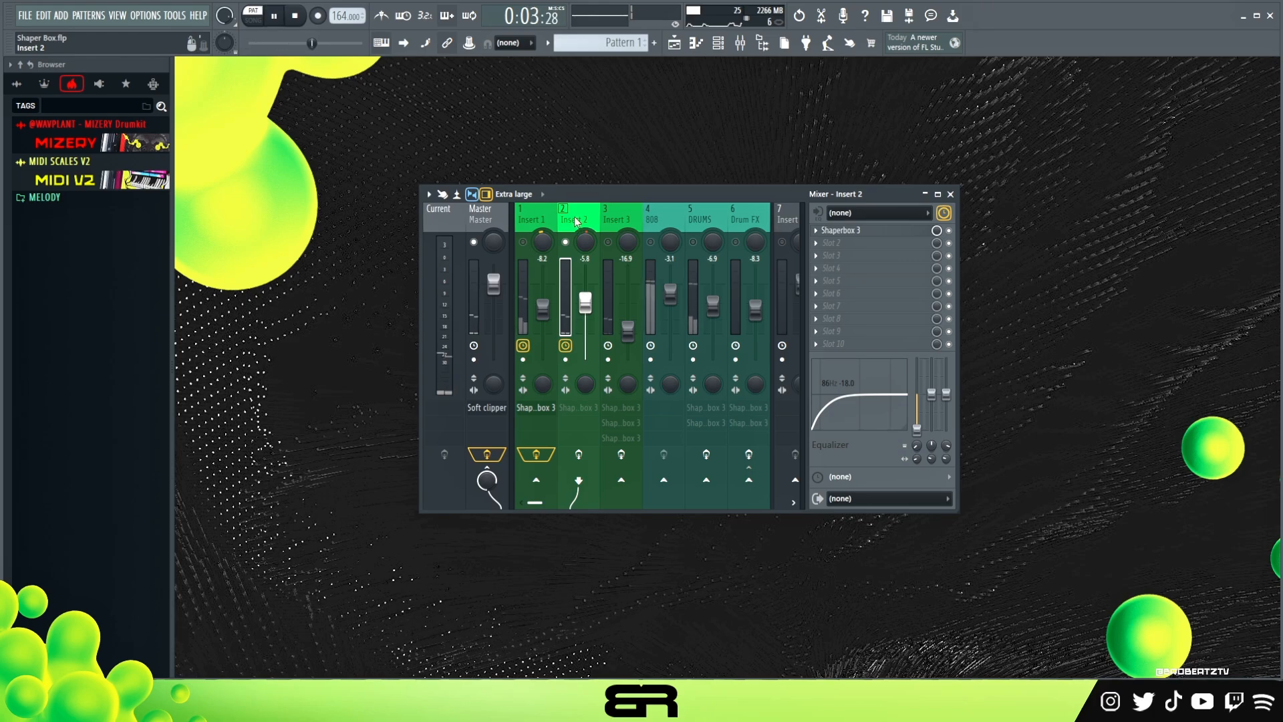
key("space")
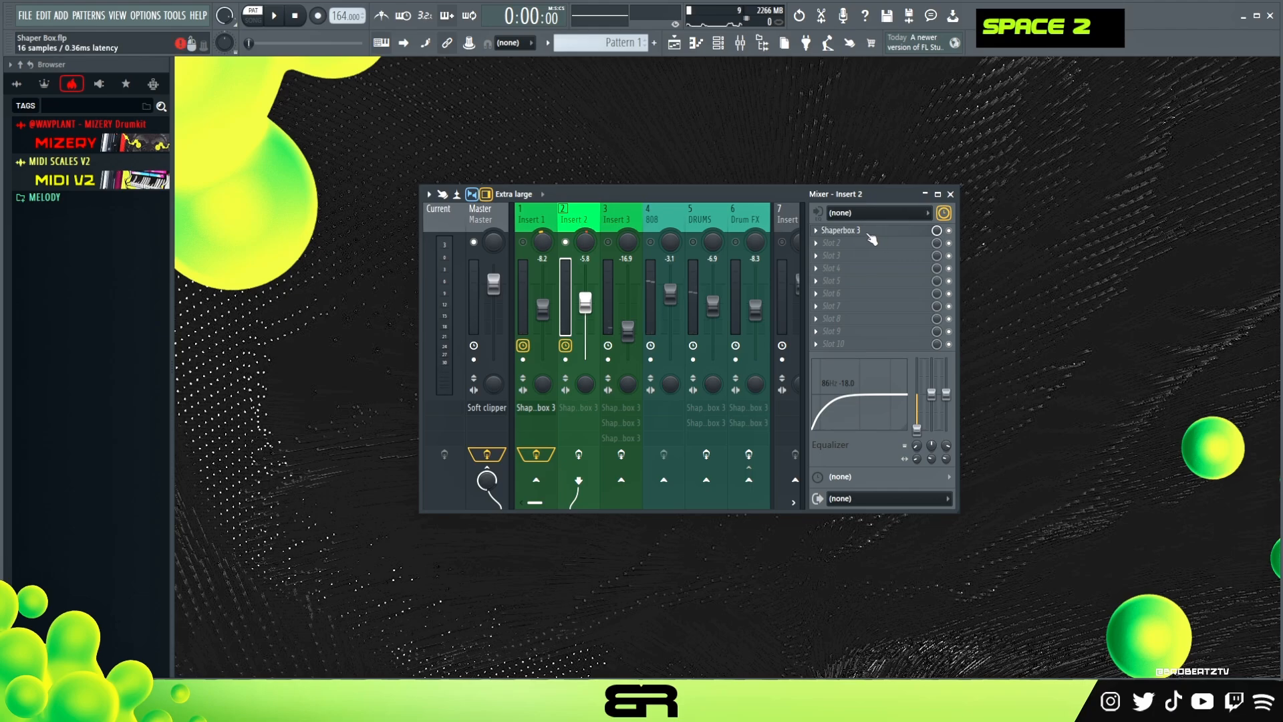
- Open ShaperBox 3 on Insert 2, view its Noise shaper and the presets using Reverb, and close the plugin window
left_click(867, 231)
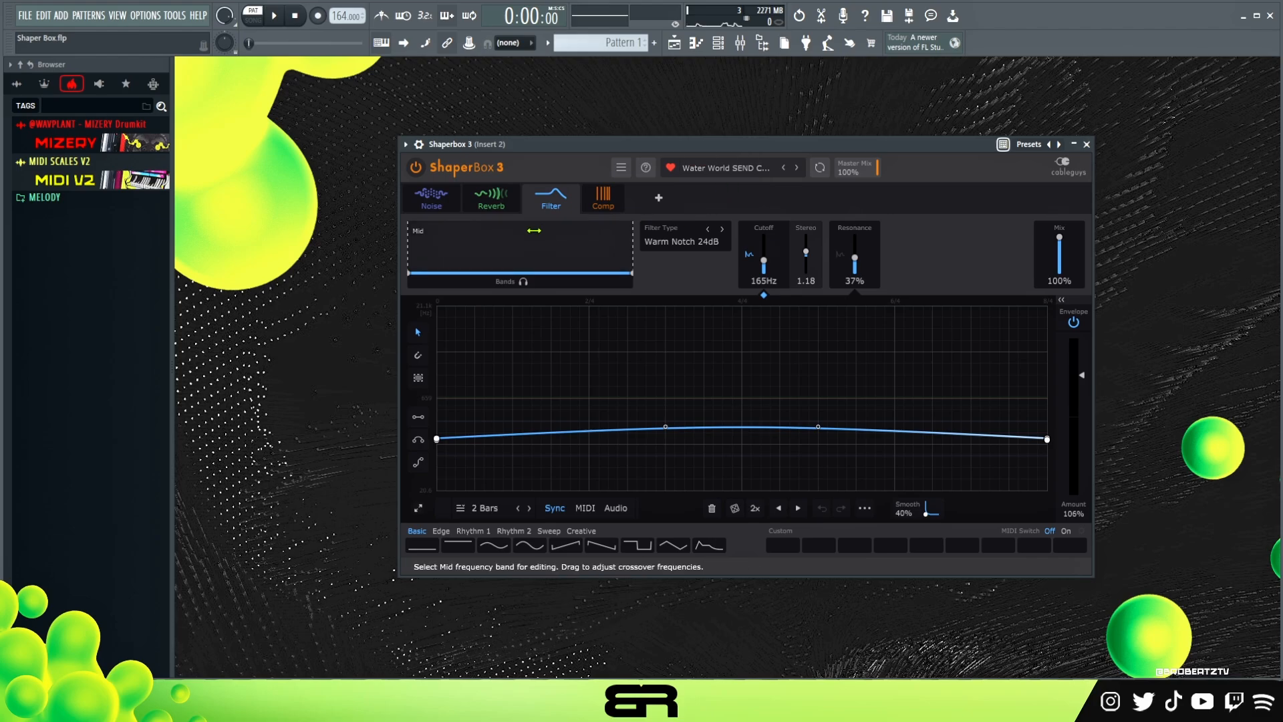
left_click(487, 208)
left_click(431, 197)
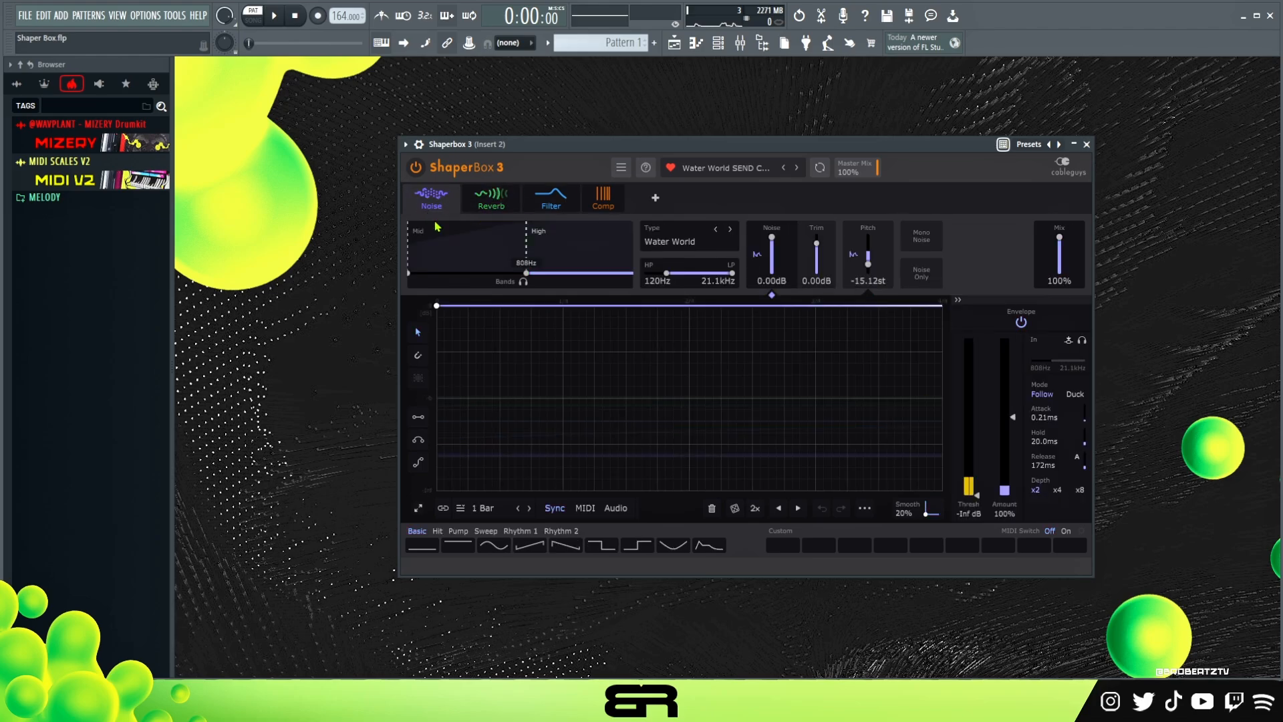
left_click(701, 175)
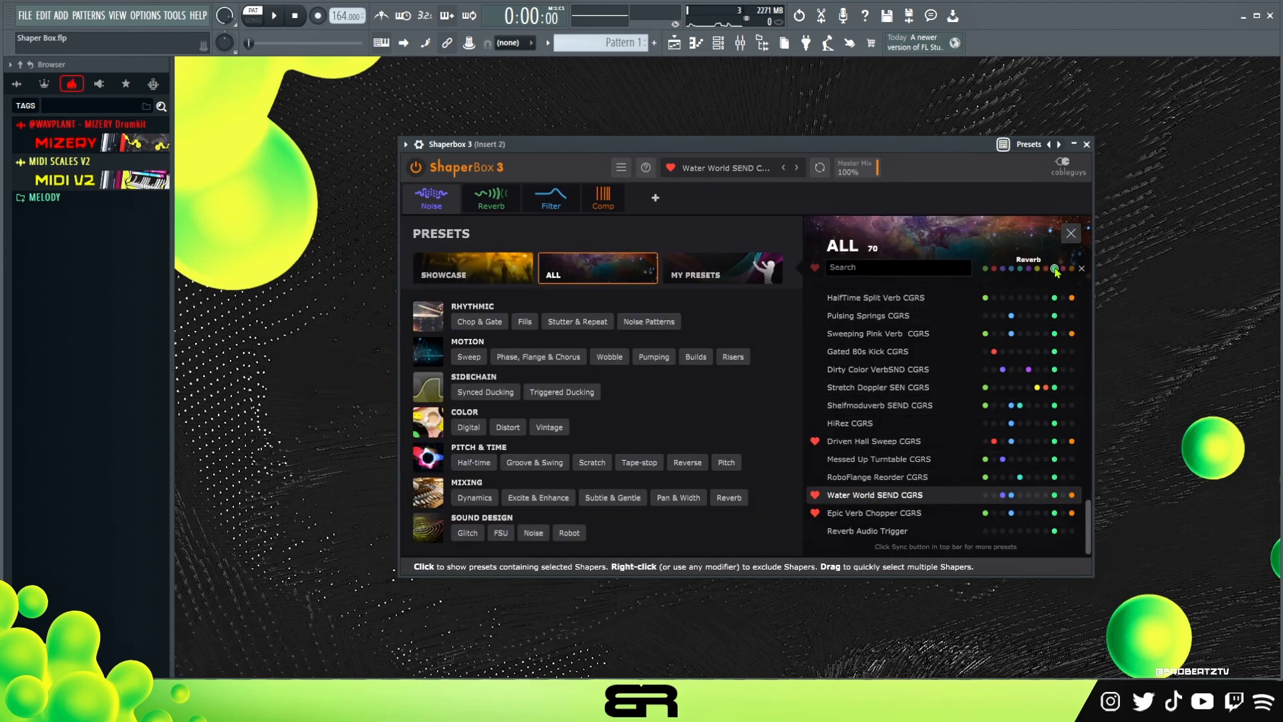
scroll(929, 424, "down", 1)
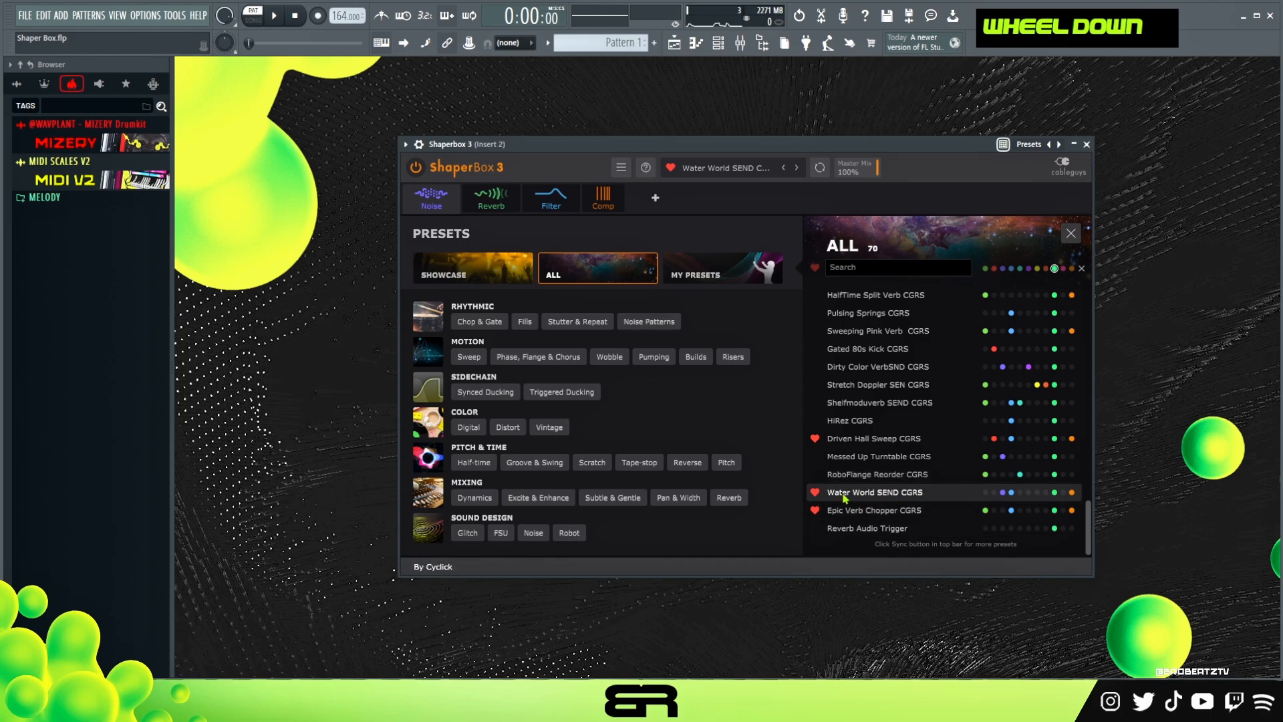
left_click(1087, 144)
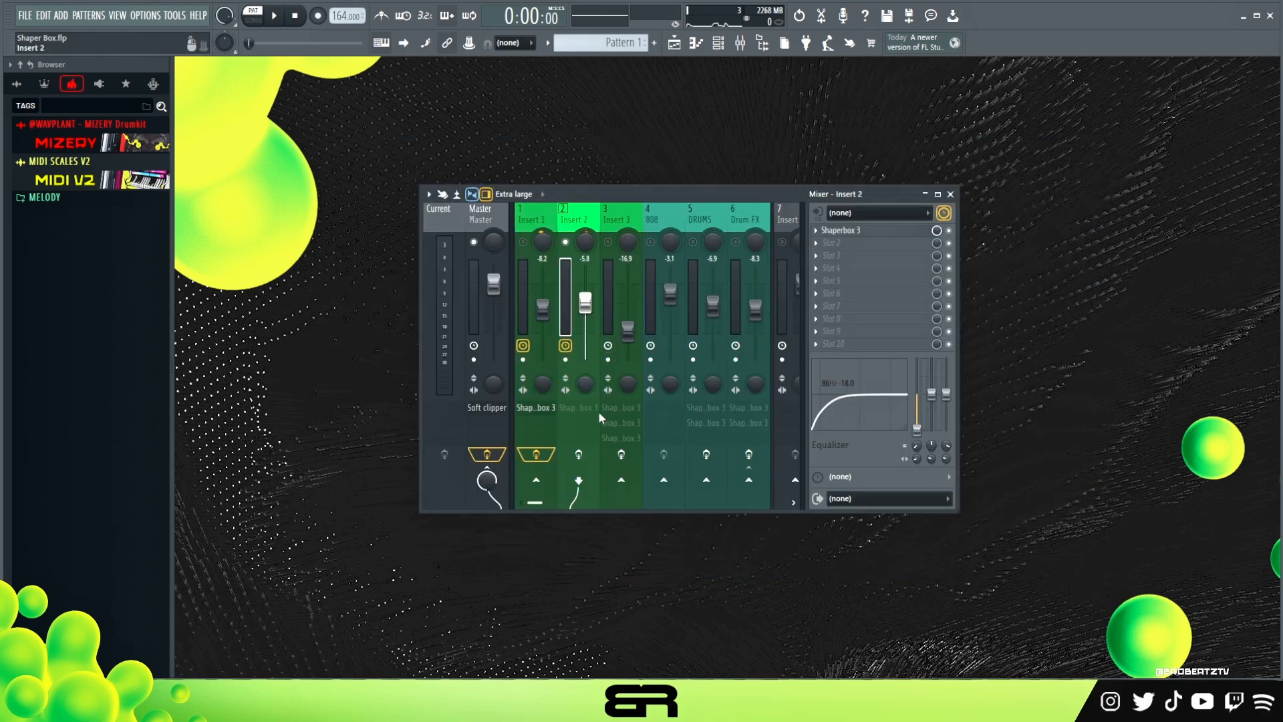
- Enable the effects on Insert 2 and audition the pattern, stopping playback after listening
left_click(584, 458)
key("space")
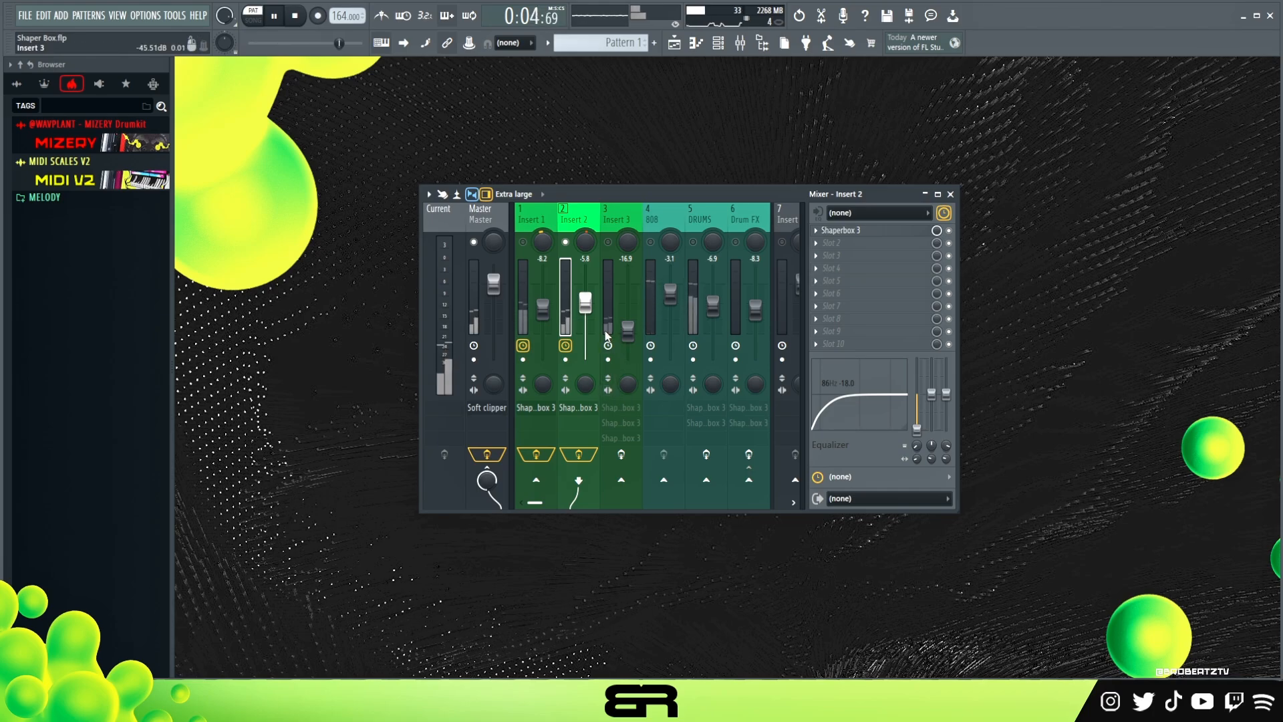
key("space")
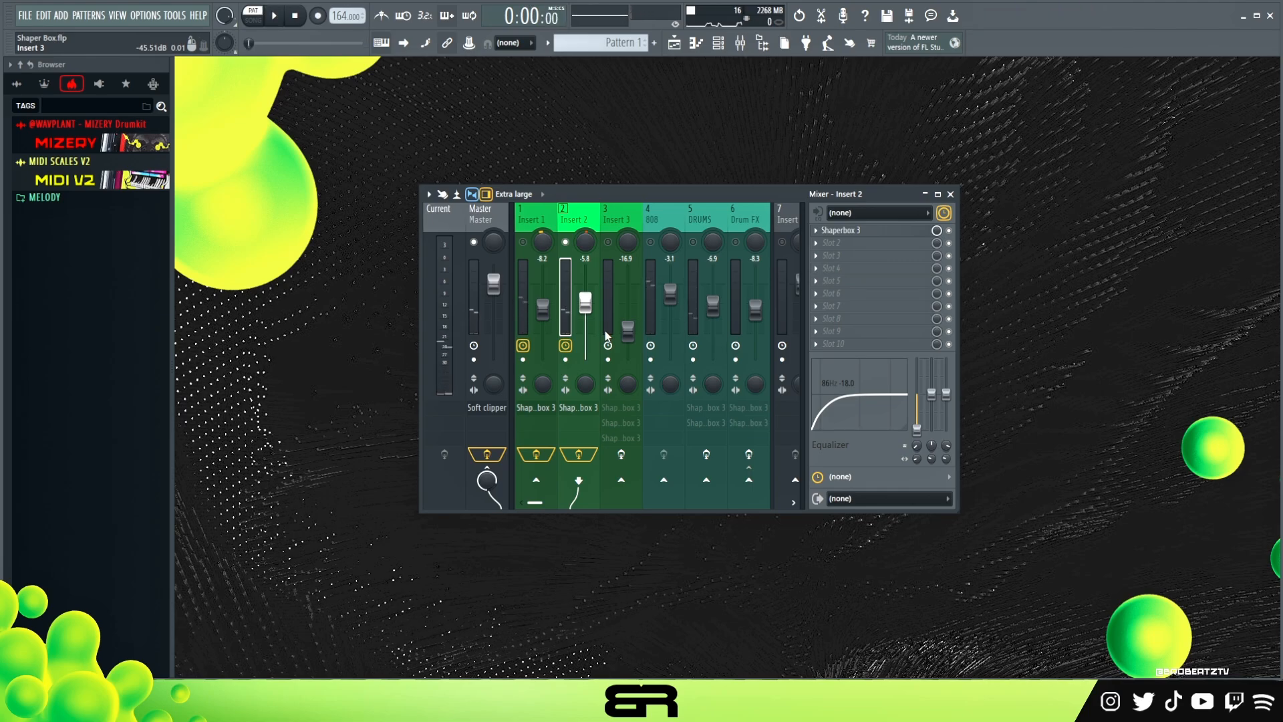
- Solo Insert 3, set its volume to -10.1 dB, and view its ShaperBox 3 with the Put It In Reverse preset before closing it
left_click(609, 217)
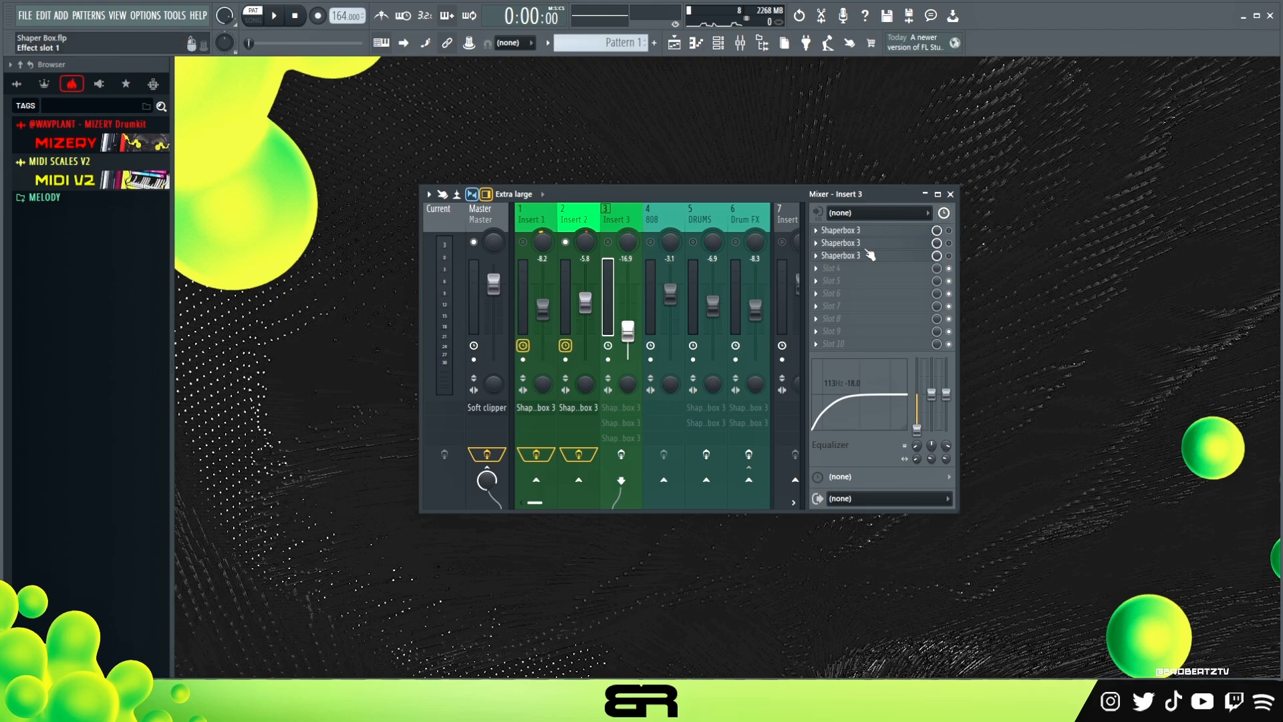
right_click(609, 242)
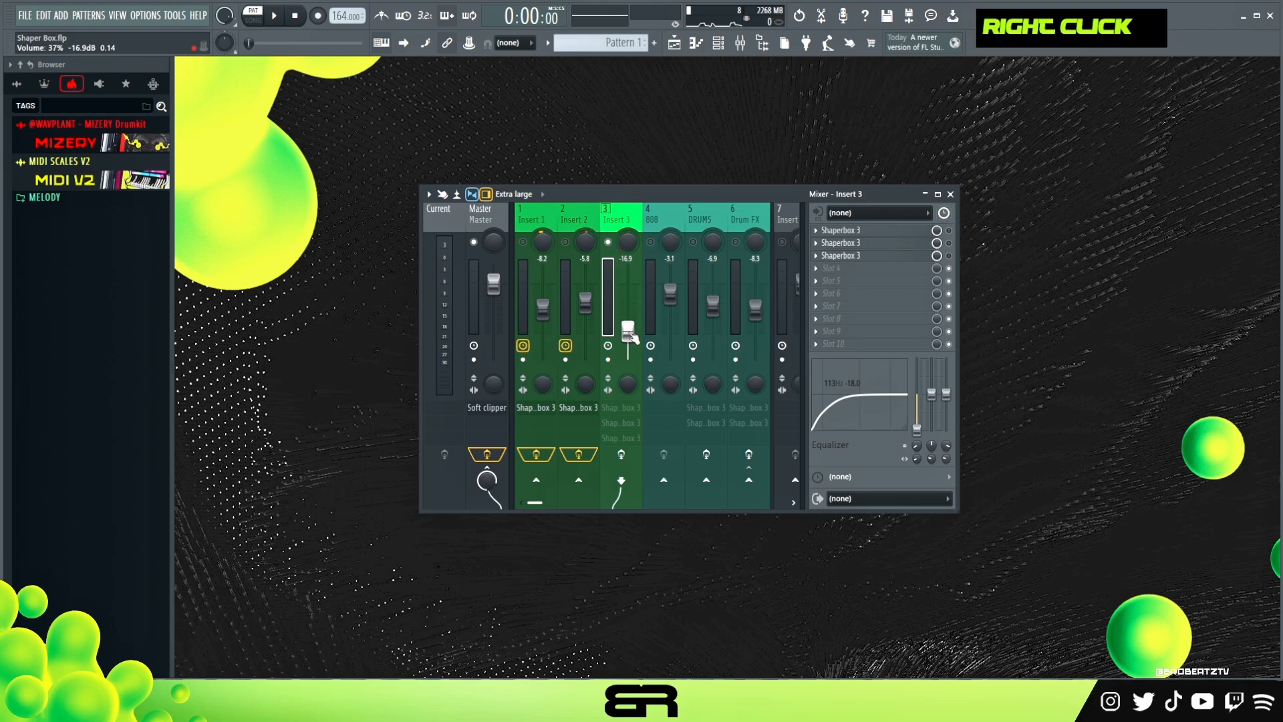
left_click(918, 243)
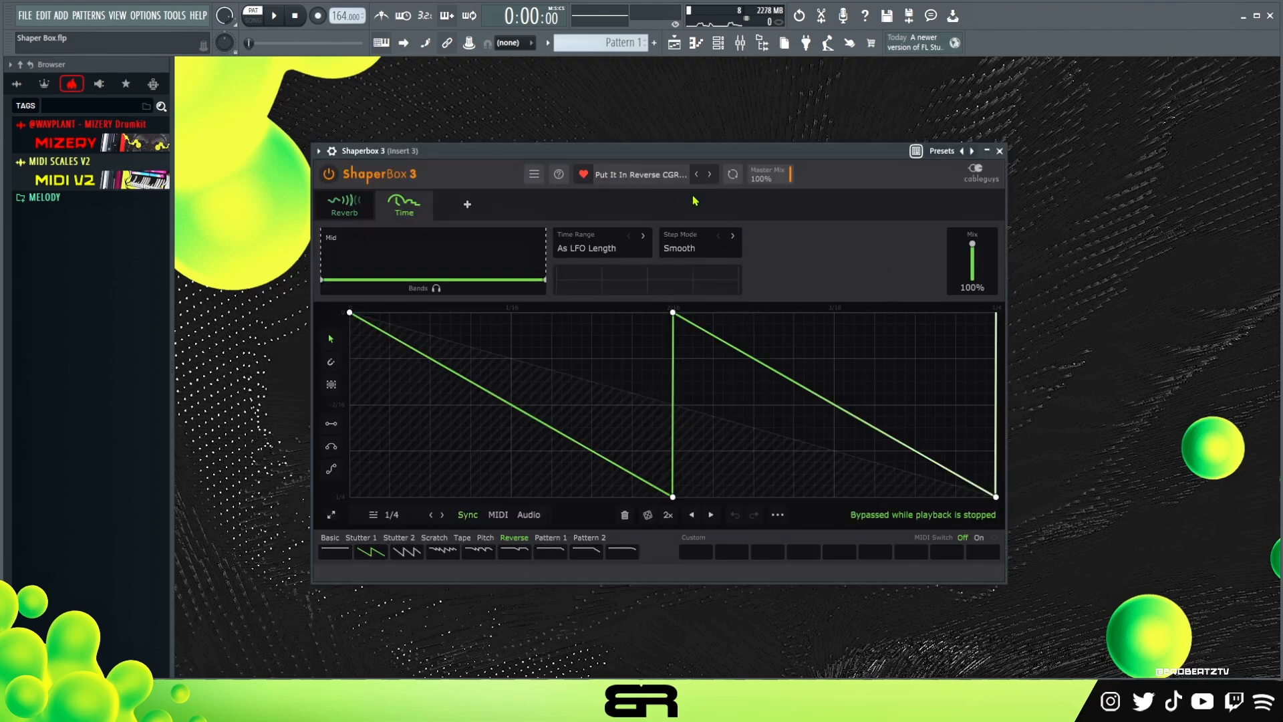
left_click(1000, 150)
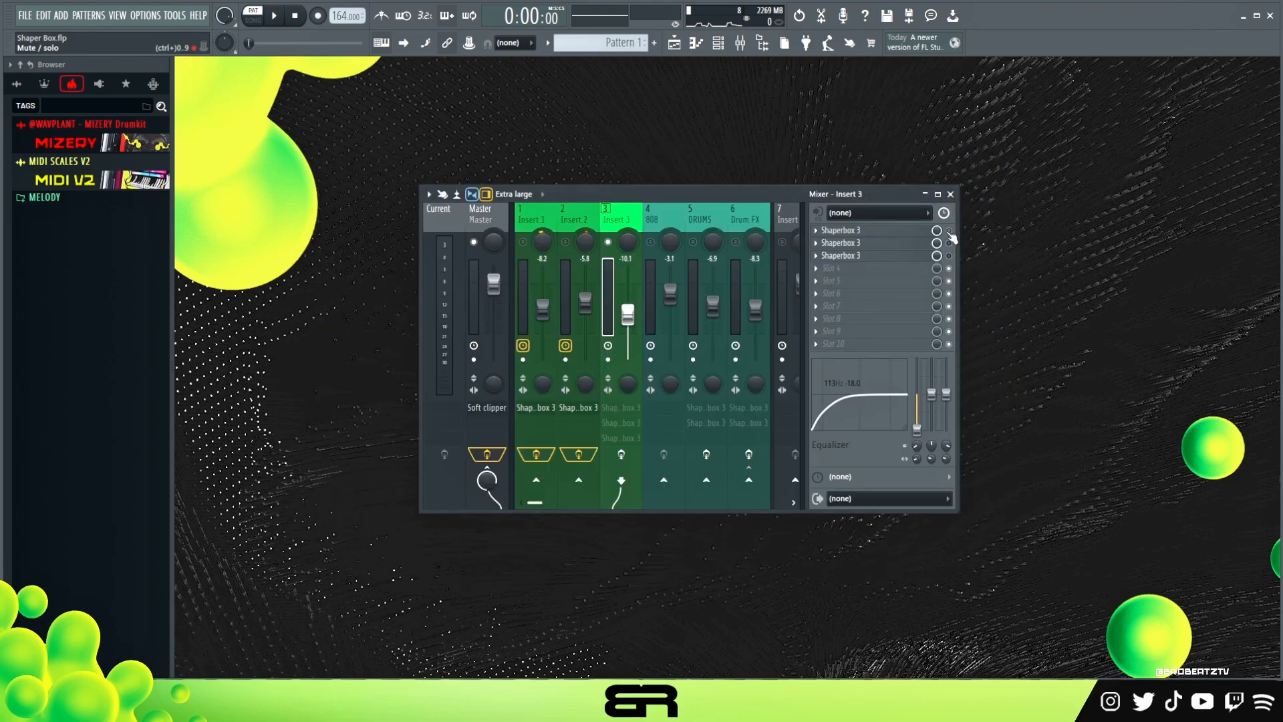
- Compare the pattern with Insert 3 dry and with its first ShaperBox 3 and track effects enabled, stopping playback after listening
key("space")
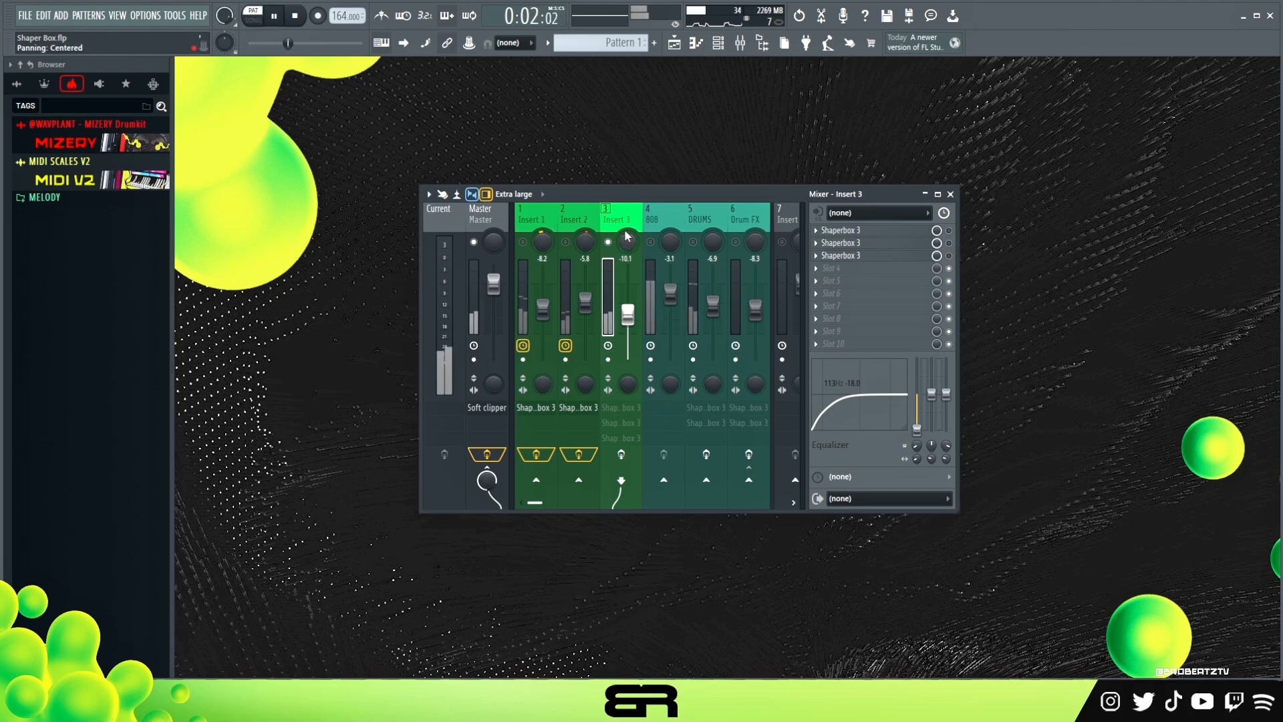
key("space")
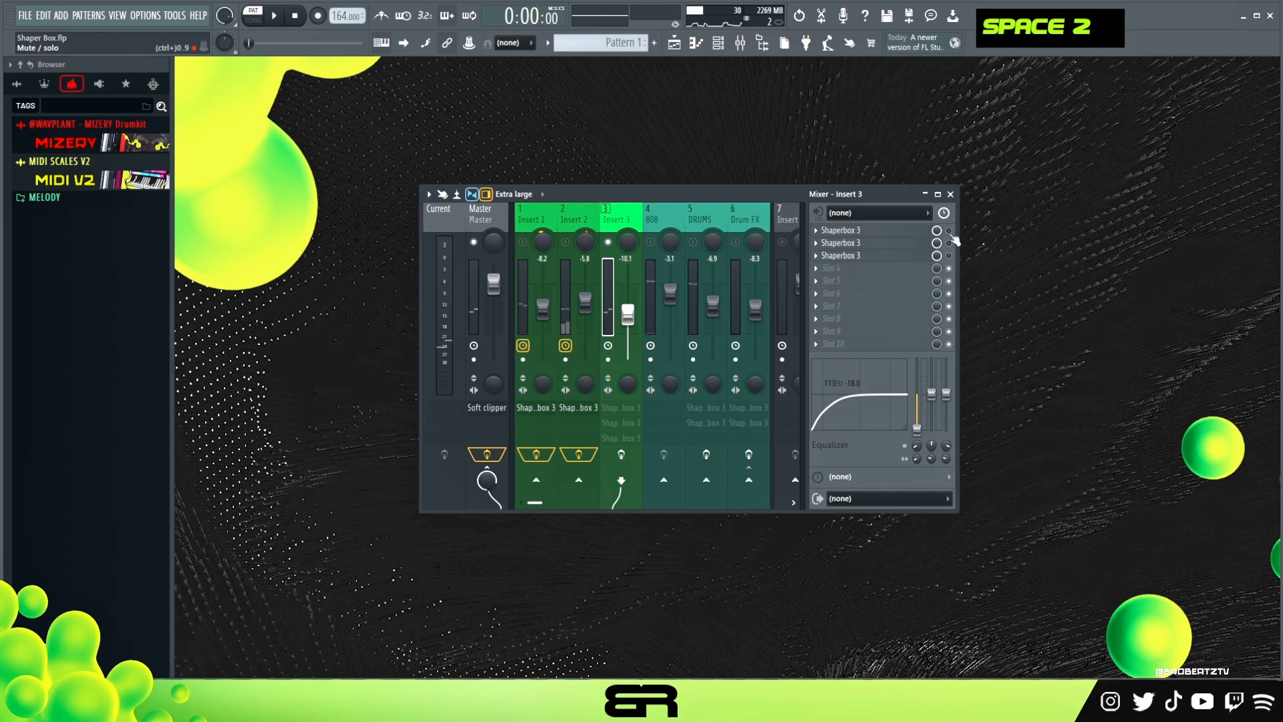
key("space")
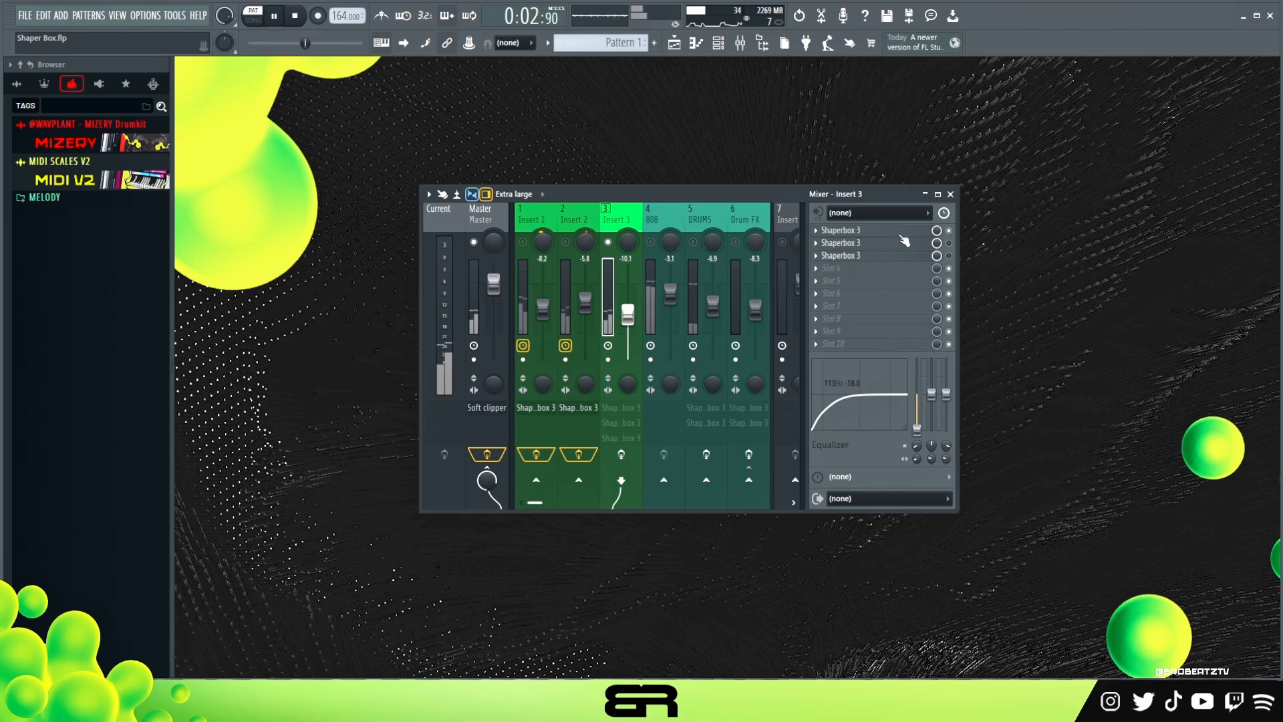
key("space")
key("space")
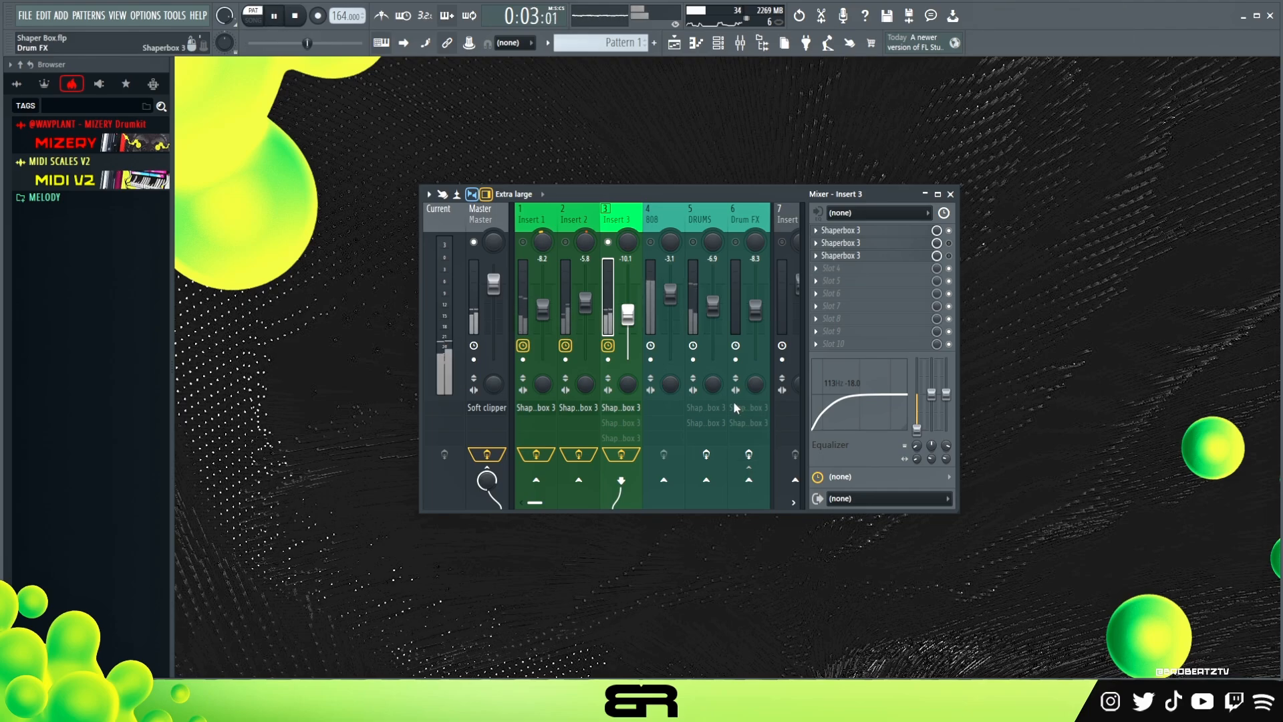
key("space")
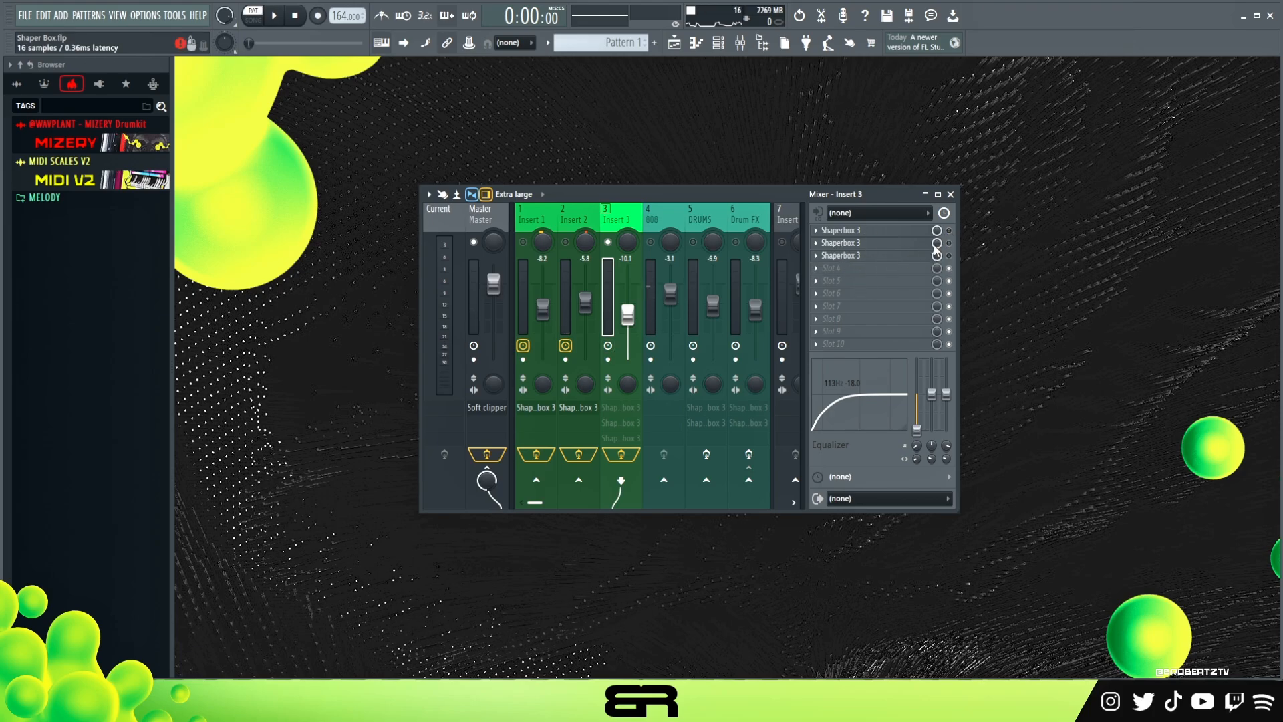
- Open the second ShaperBox 3 on Insert 3, view Driven Hall Sweep in the preset browser, and close the plugin window
left_click(893, 246)
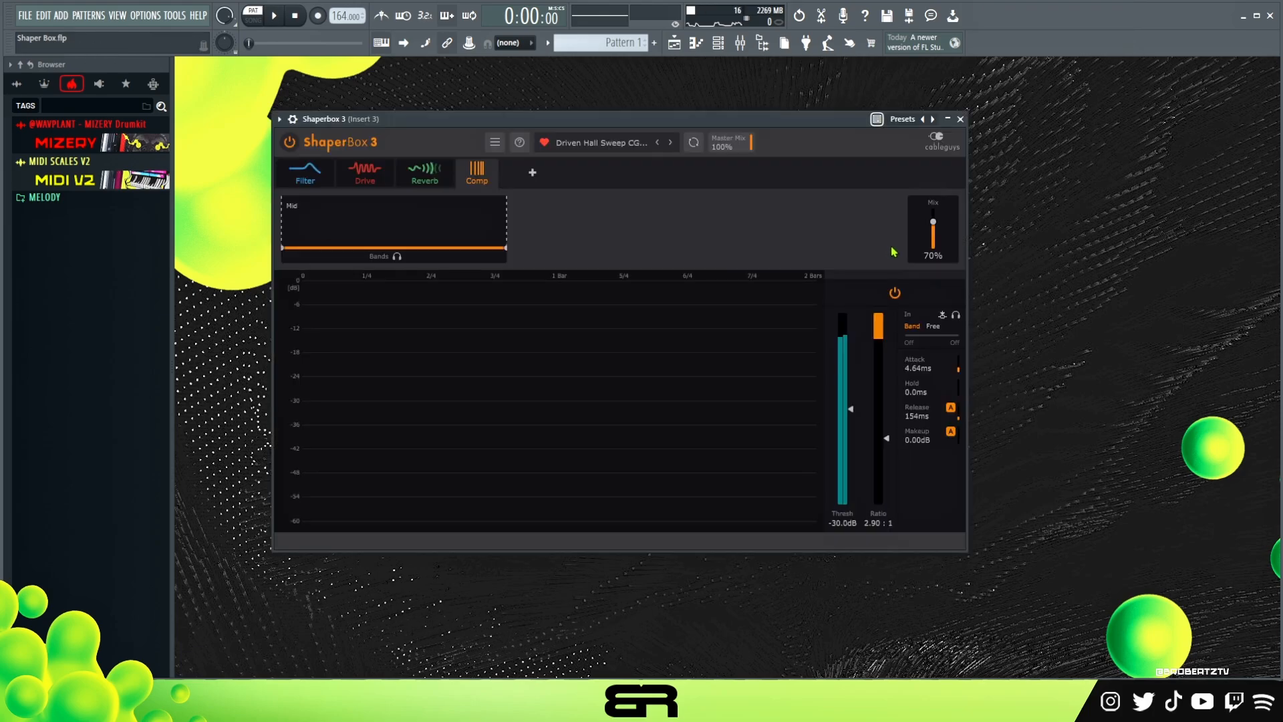
left_click(605, 145)
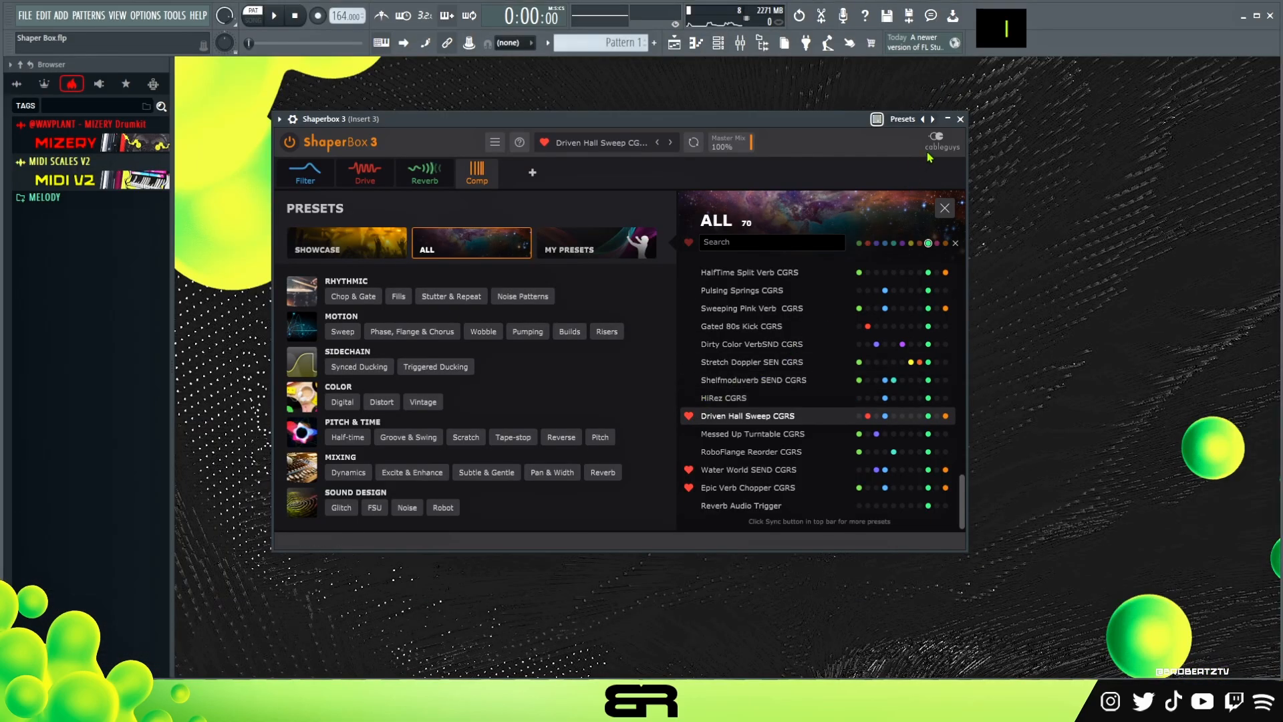
left_click(961, 119)
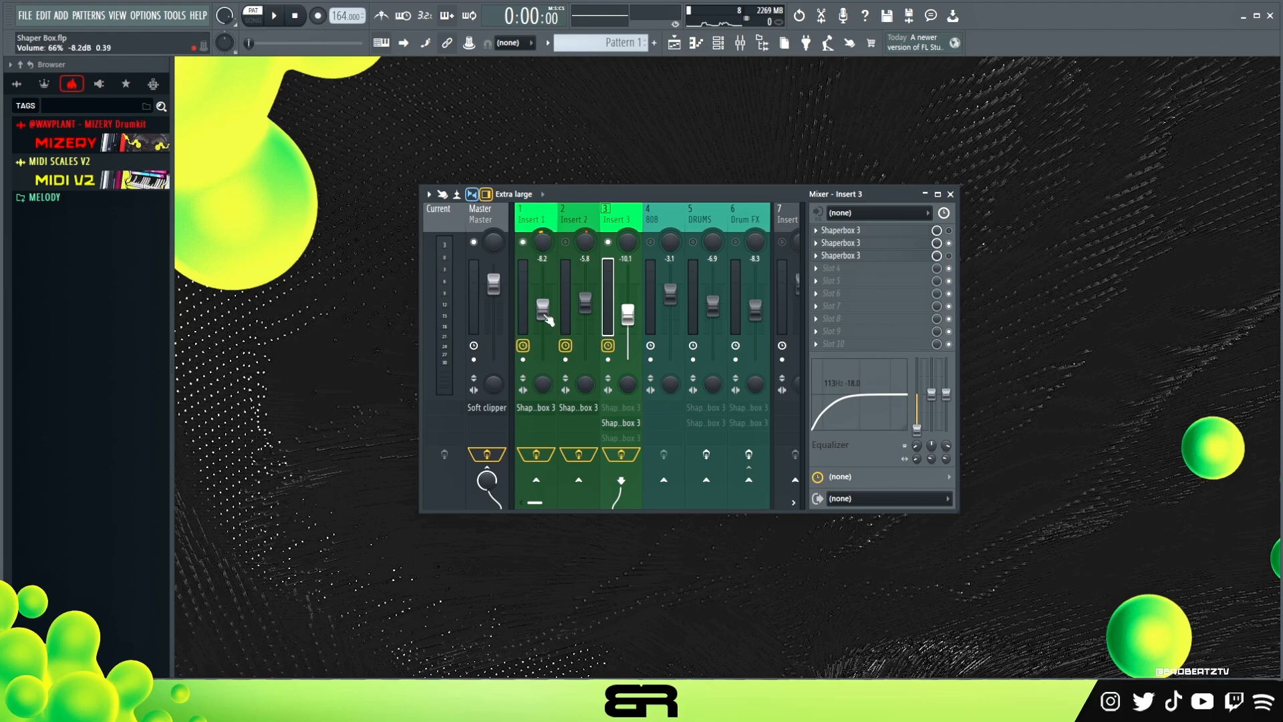
- Set Insert 1's volume to -13.8 dB and audition it together with Insert 3, using only the latter's second ShaperBox 3
left_click_drag(545, 318, 546, 333)
key("space")
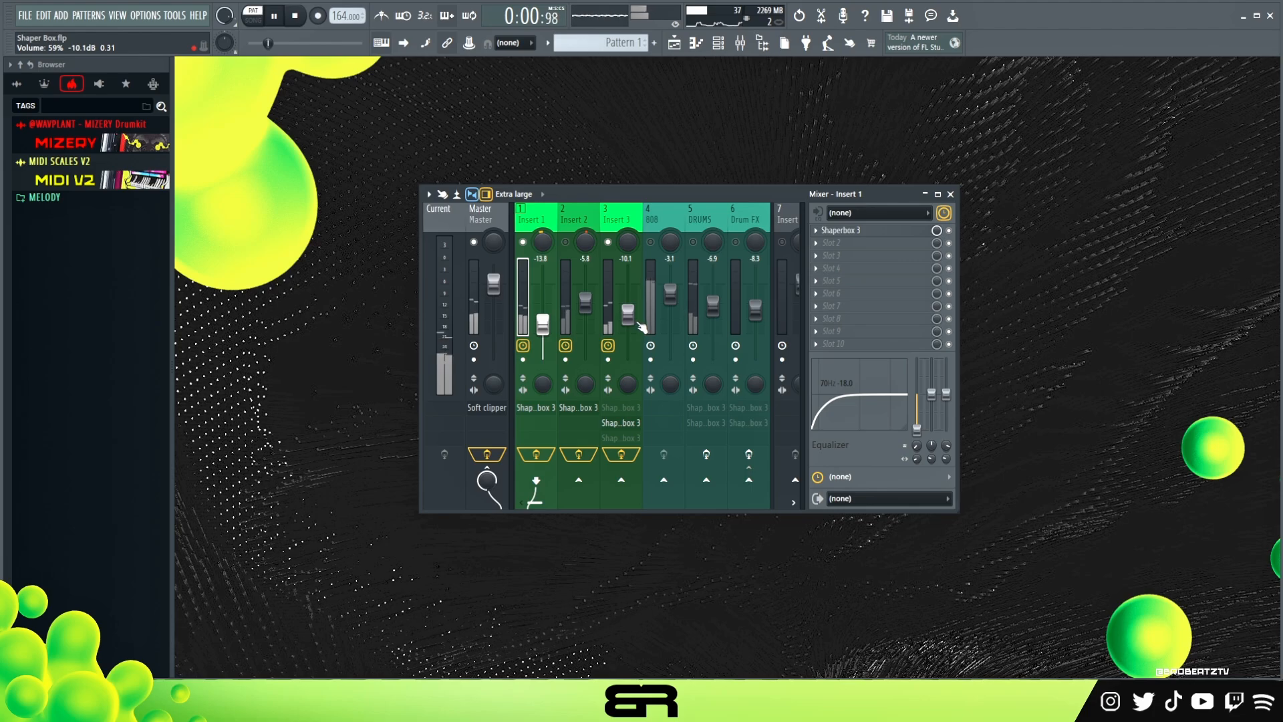
key("space")
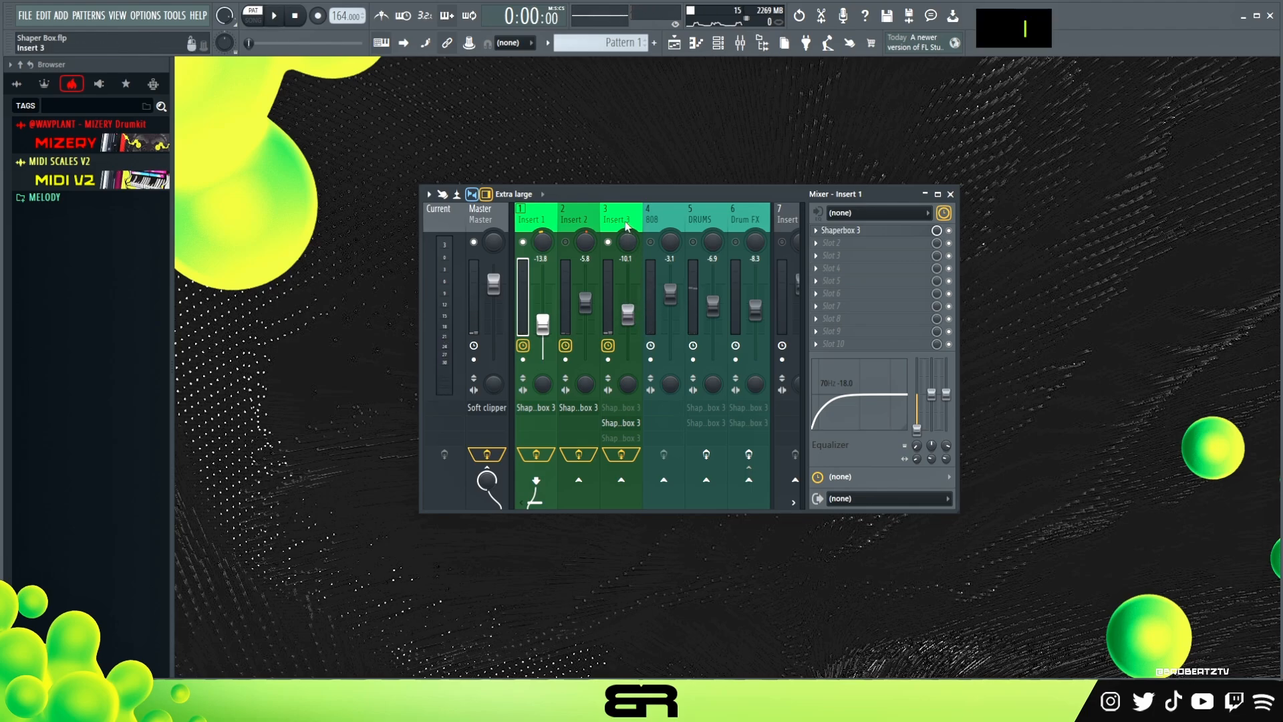
- View the A Mixed Plate SEND preset in Insert 3's third ShaperBox 3, close it, and audition Insert 3 with only that instance enabled
left_click(628, 312)
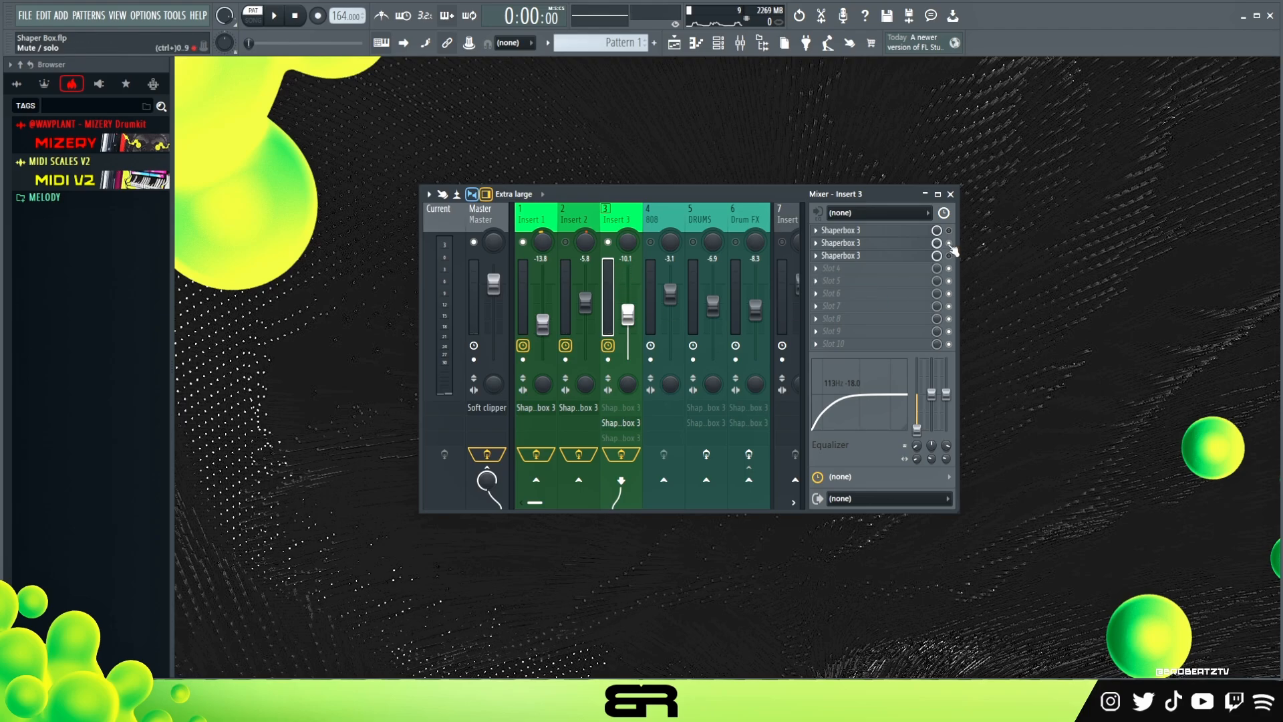
double_click(903, 257)
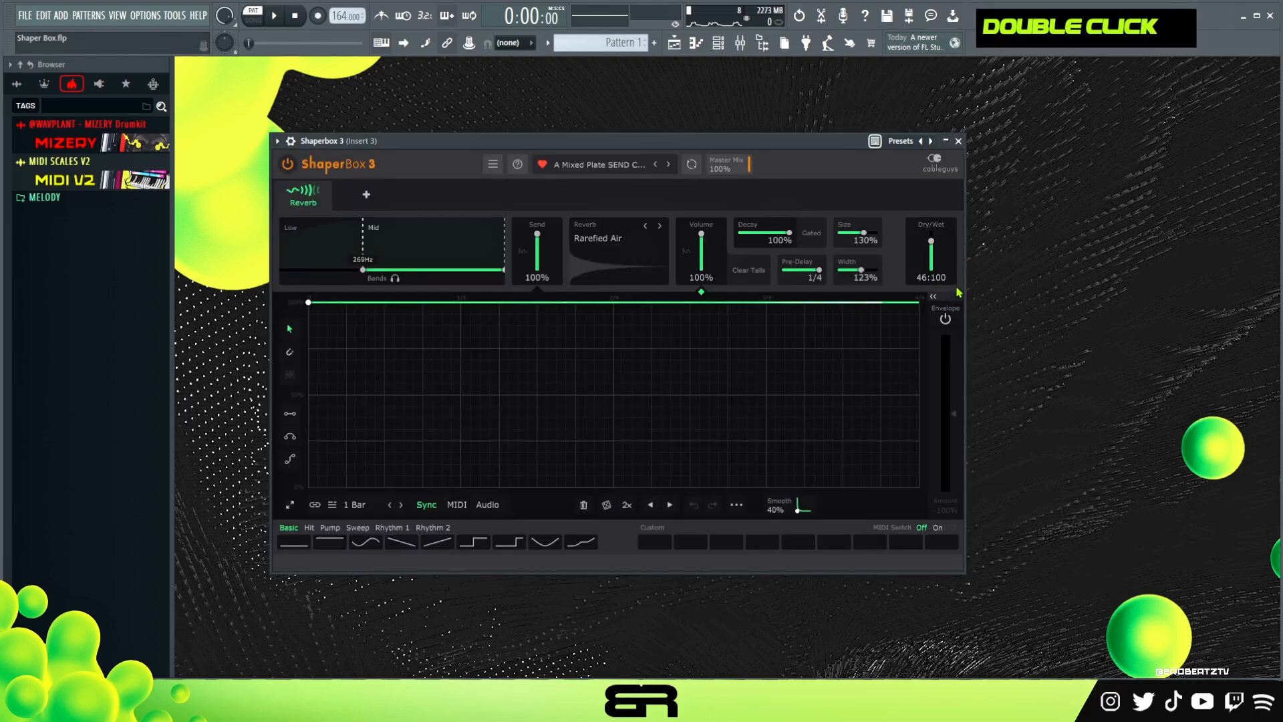
left_click(587, 173)
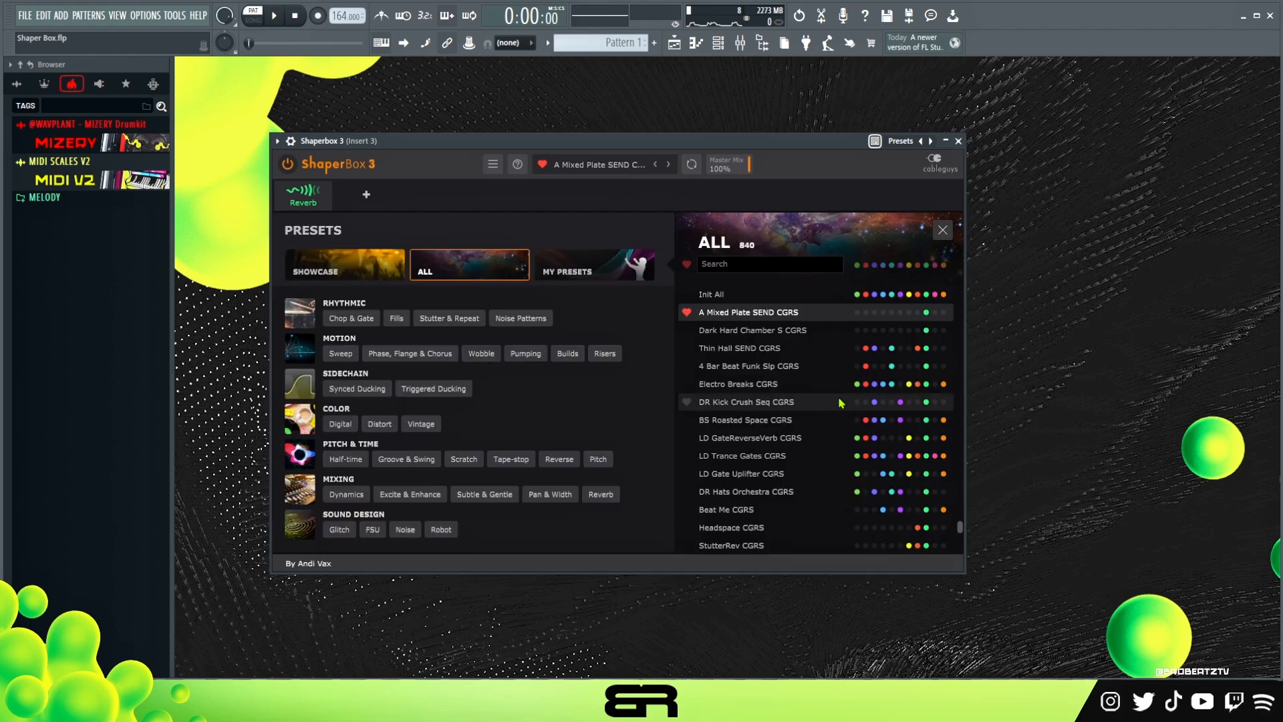
left_click(959, 142)
key("space")
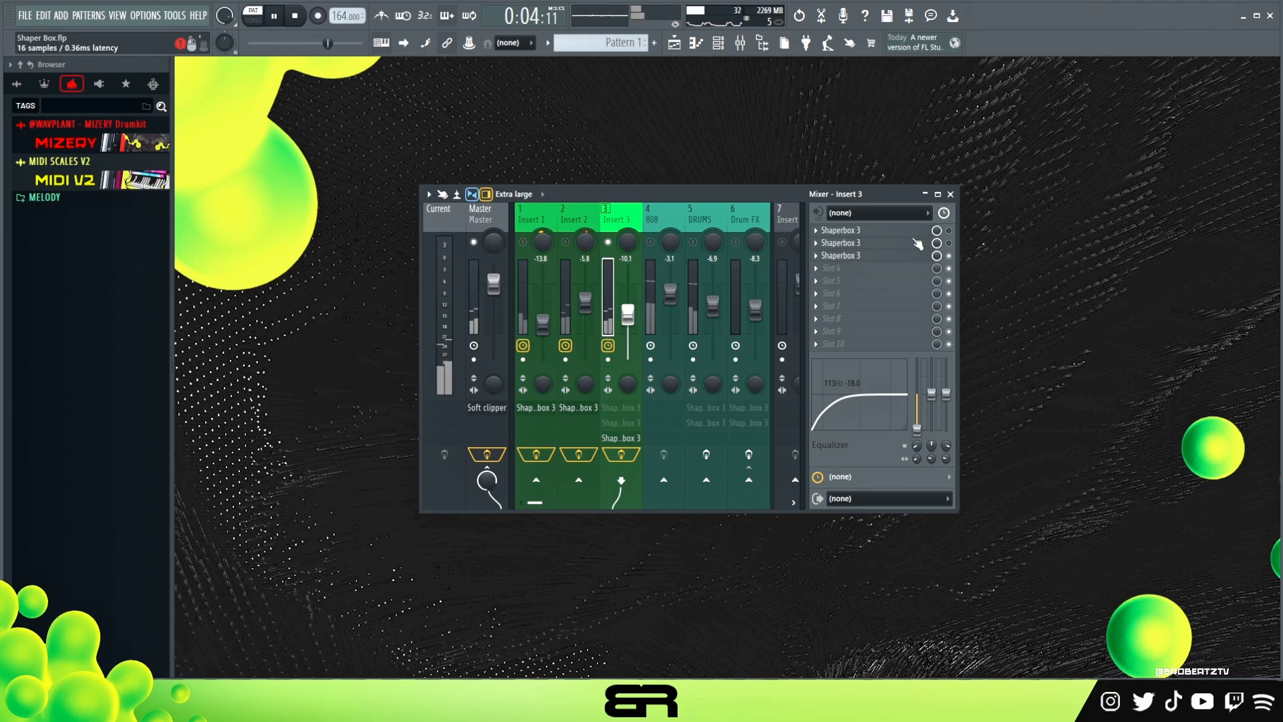
key("space")
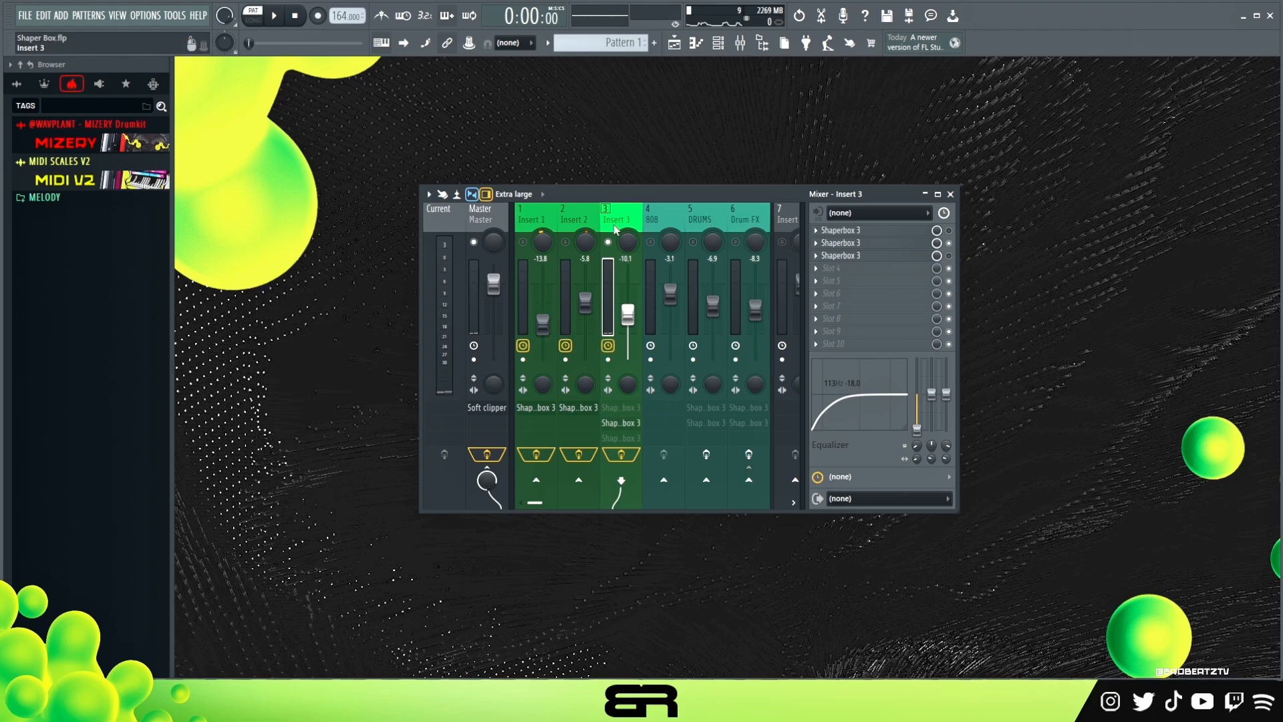
- Set Insert 1's volume to -7.3 dB, unmute Inserts 1 and 2 alongside Insert 3, and audition the three together
left_click_drag(543, 322, 542, 307)
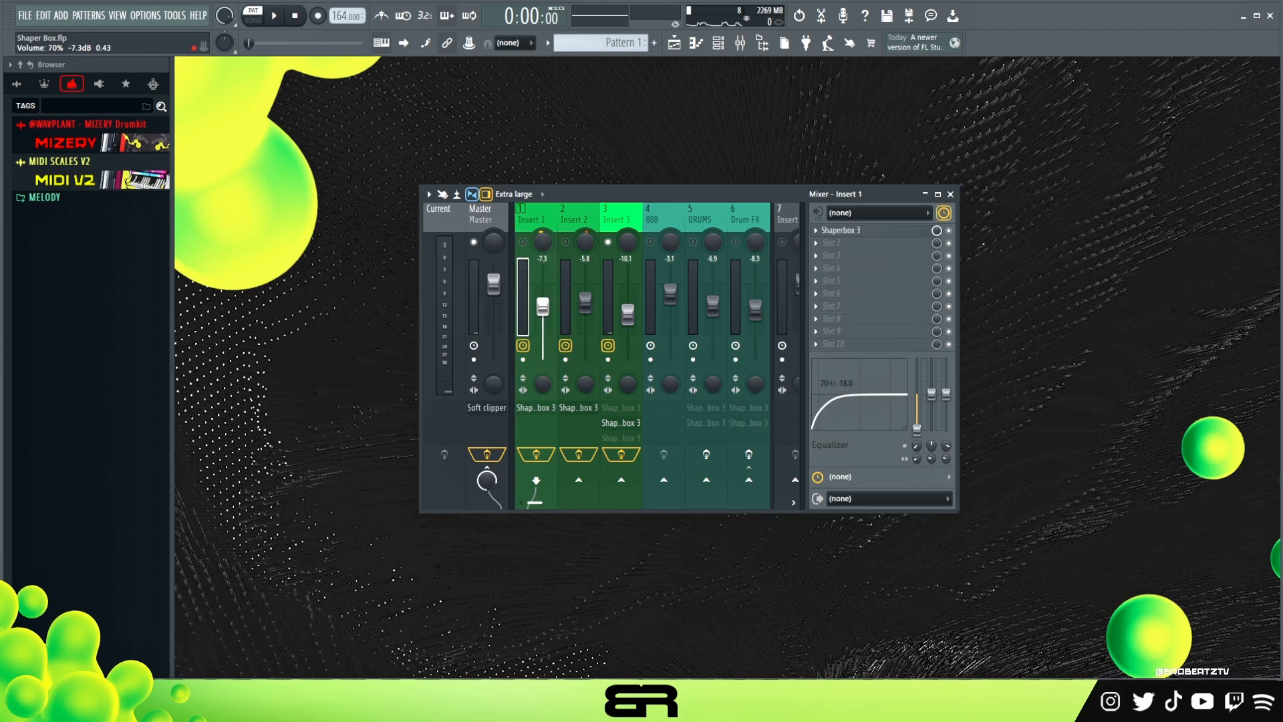
double_click(553, 221)
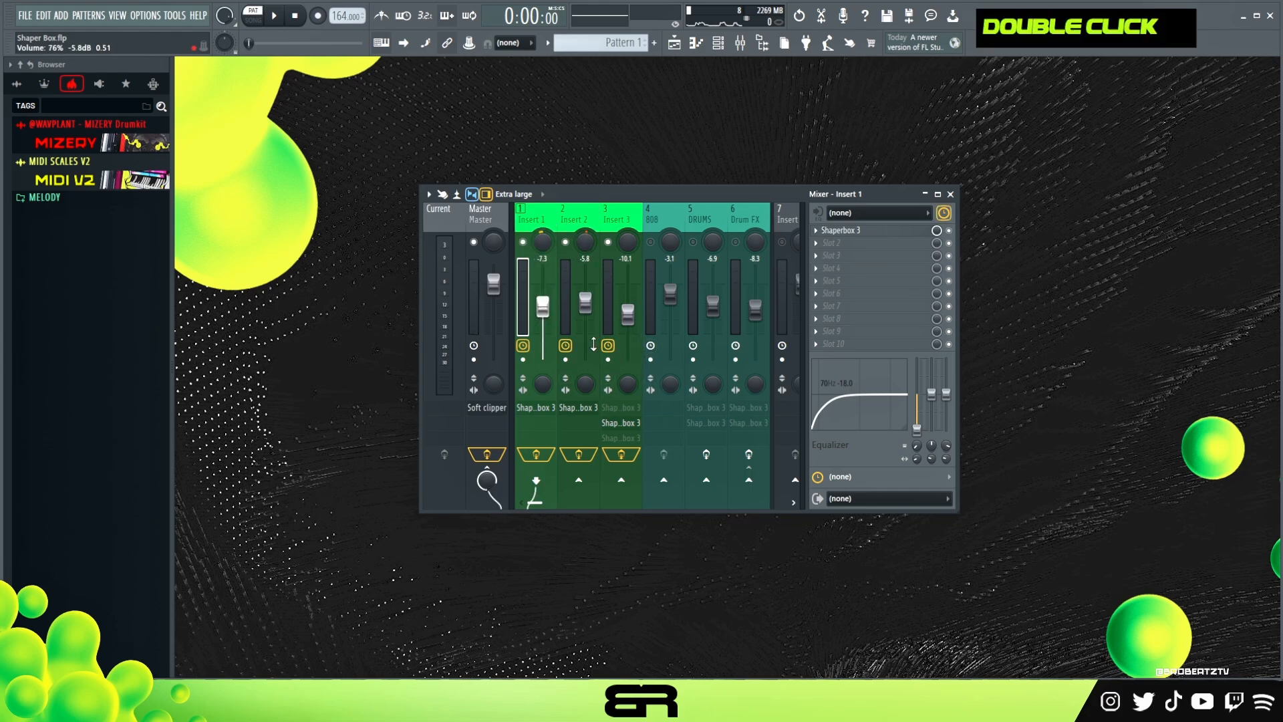
key("space")
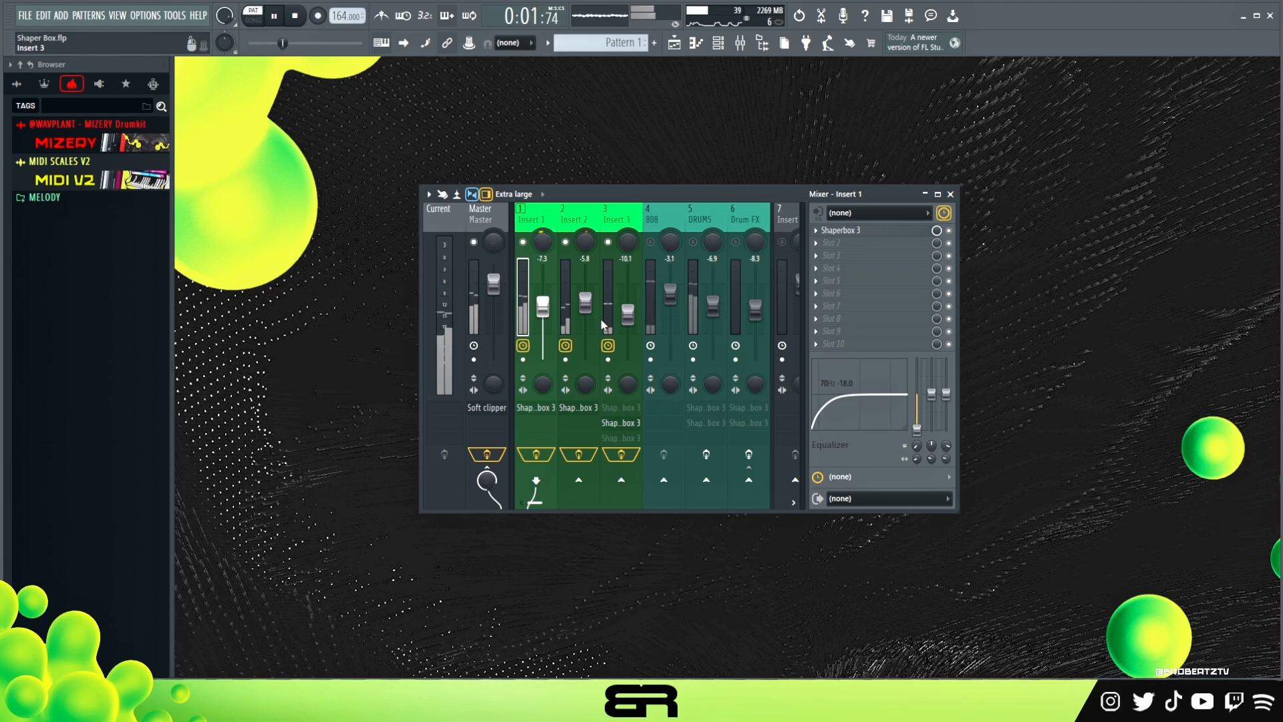
key("space")
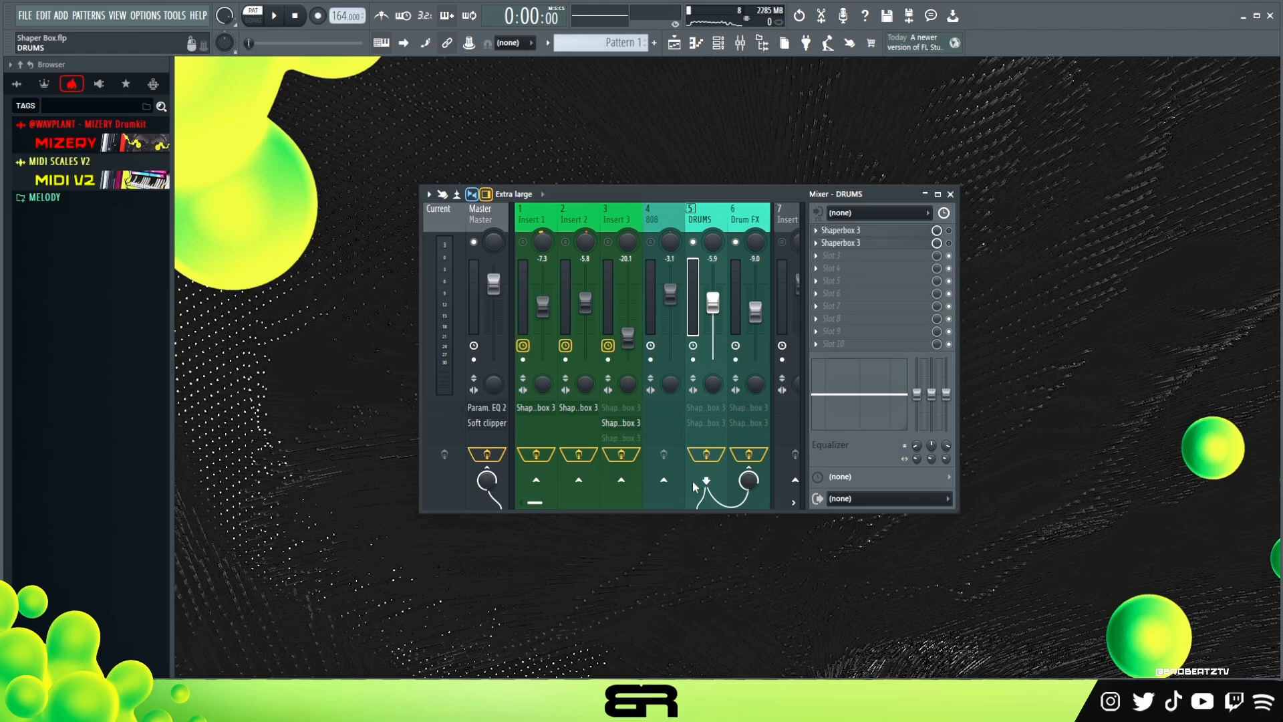
- Turn off the track effects on the DRUMS and Drum FX mixer tracks
left_click(706, 455)
left_click(748, 456)
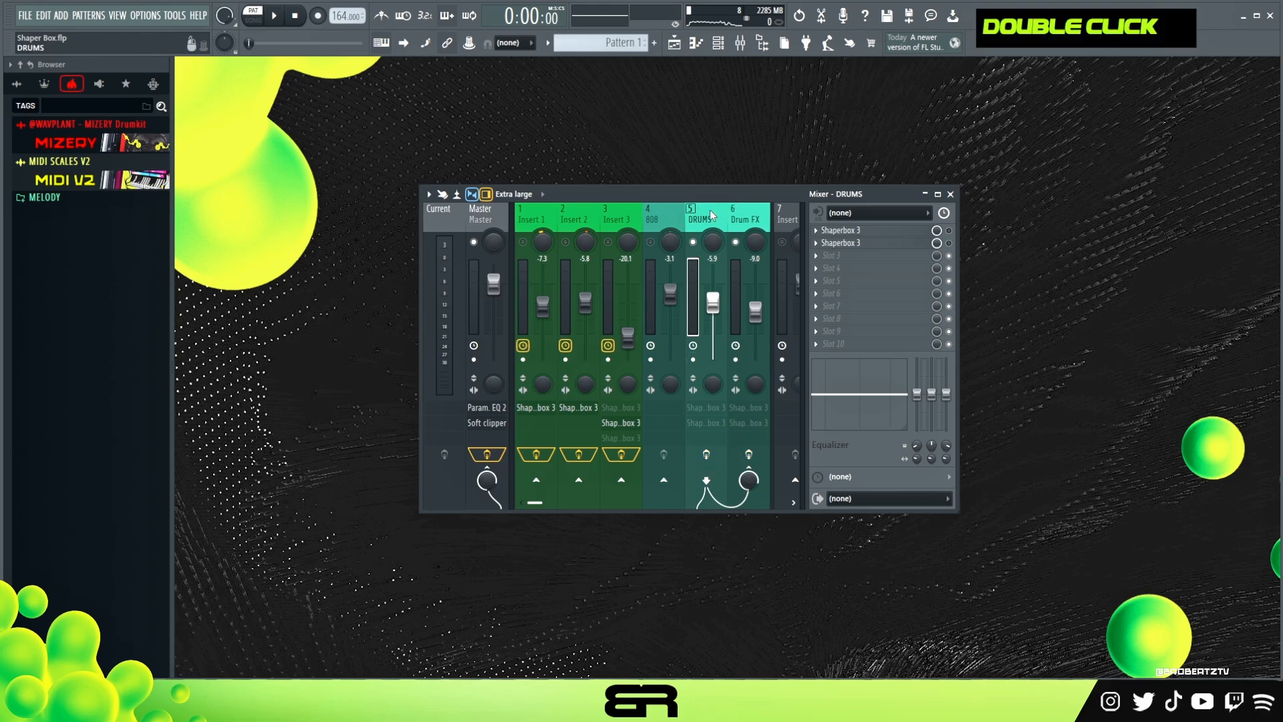
- Solo the DRUMS mixer track and audition it dry, without its ShaperBox 3 effects
right_click(694, 243)
right_click(694, 243)
key("space")
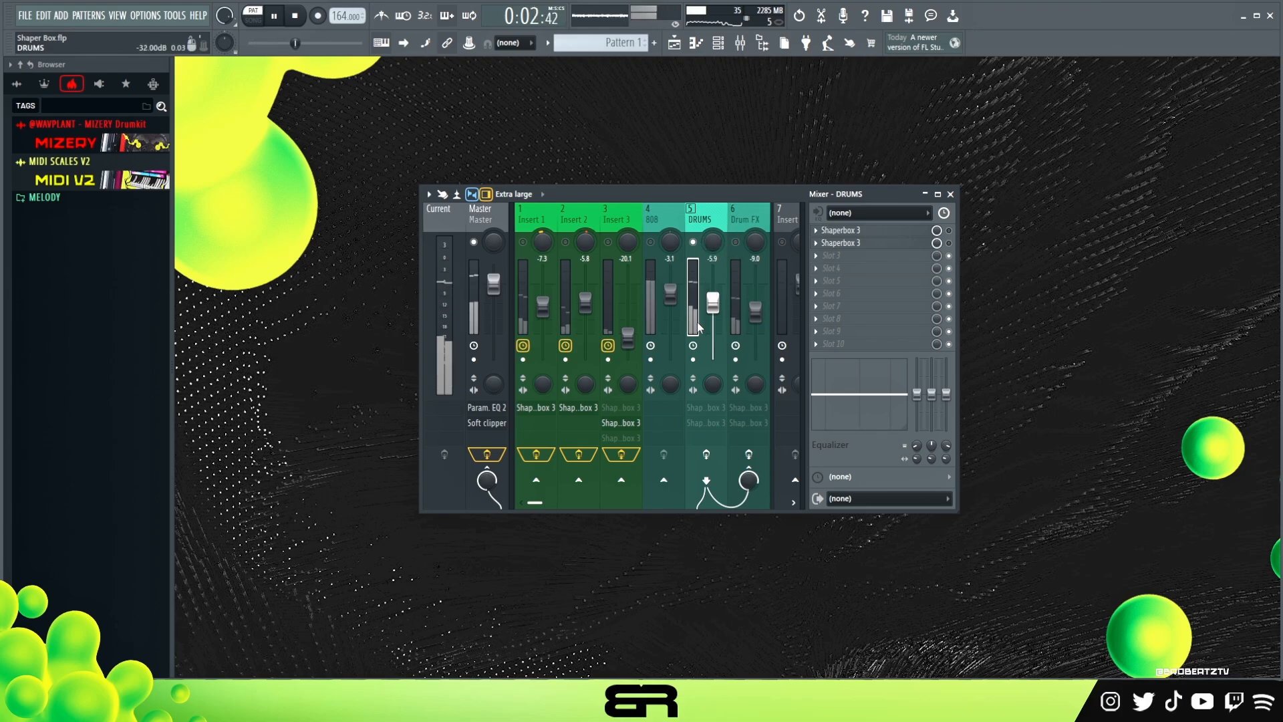
key("space")
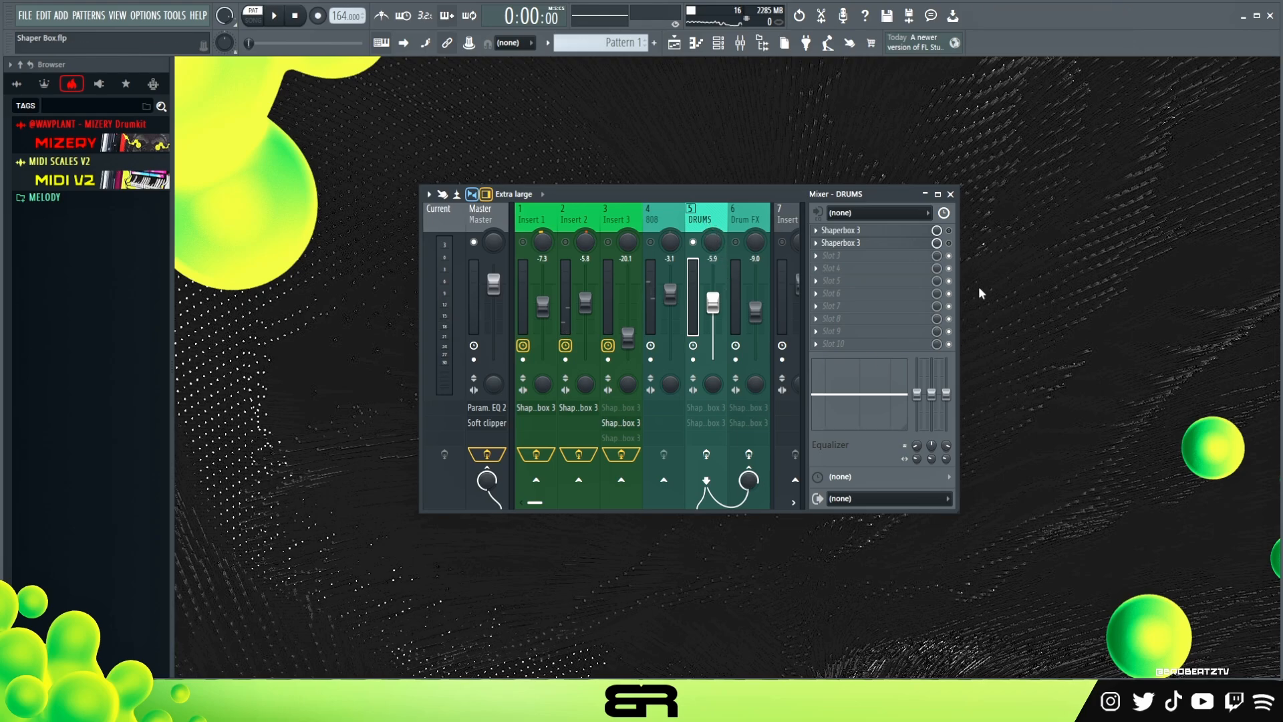
- View the Re-Position CGRS preset in the DRUMS track's first ShaperBox 3 and audition the track with only that instance enabled
left_click(707, 454)
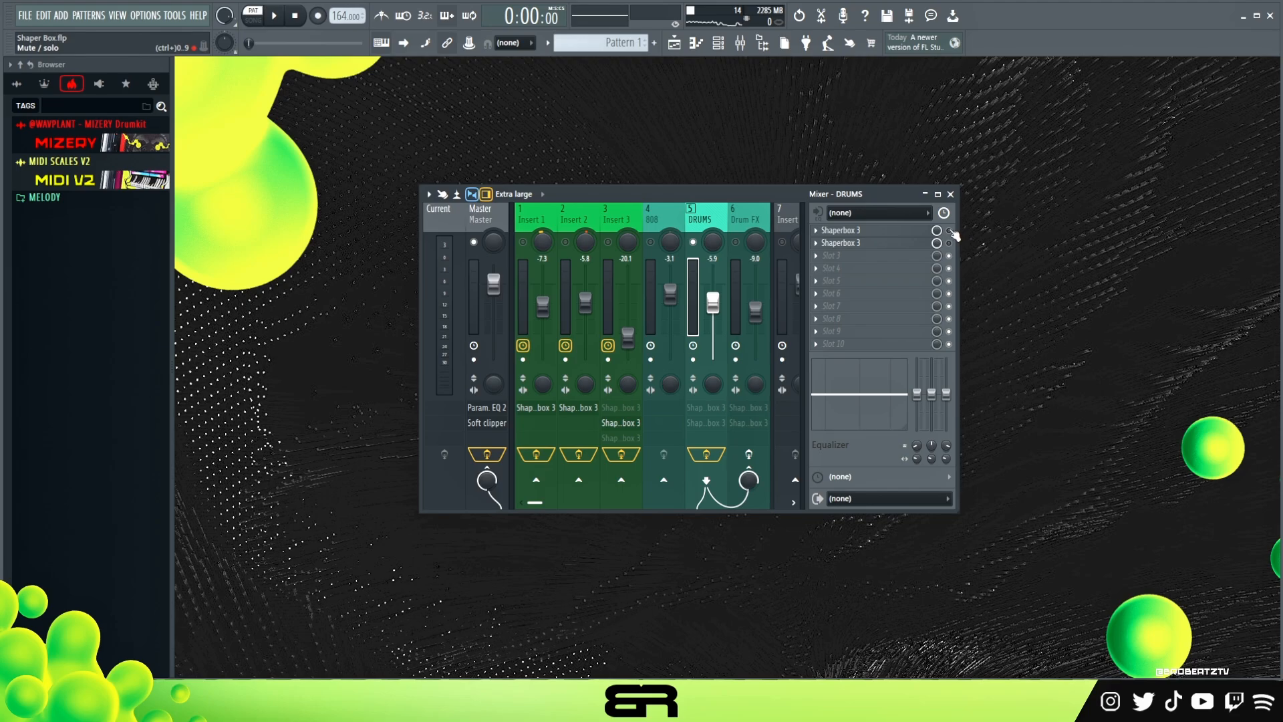
double_click(901, 235)
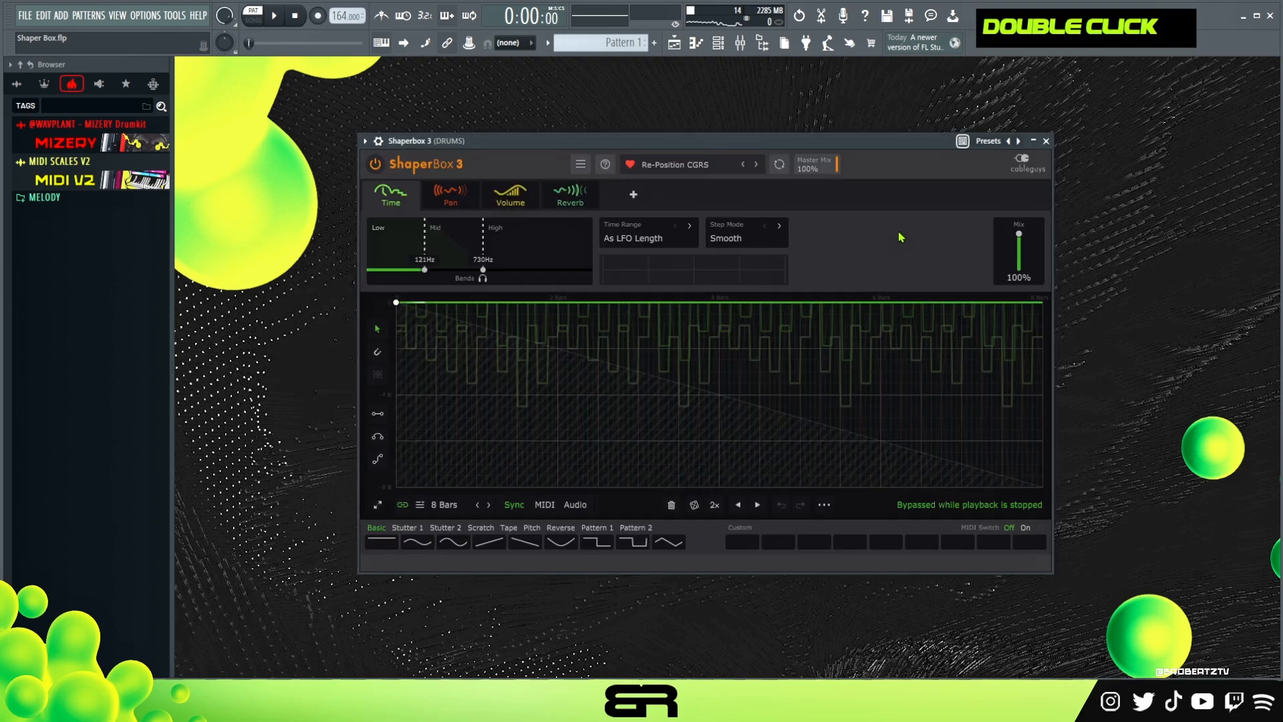
left_click(700, 171)
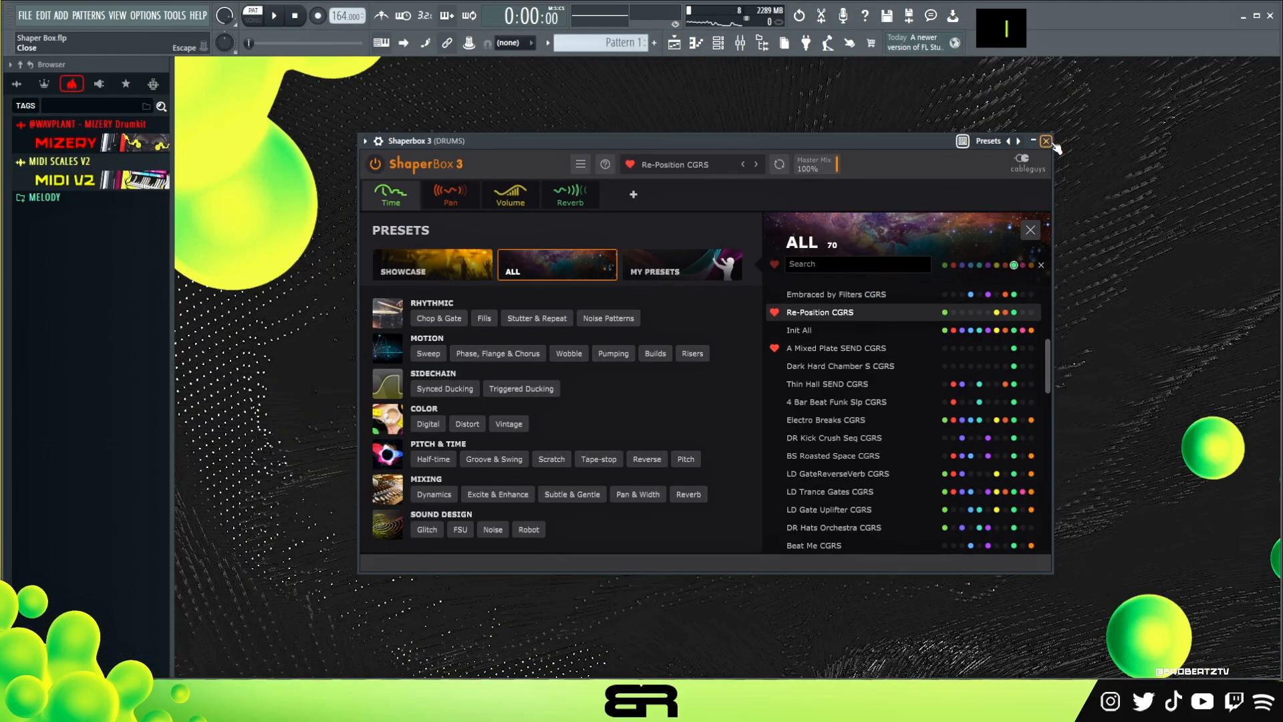
left_click(1148, 1)
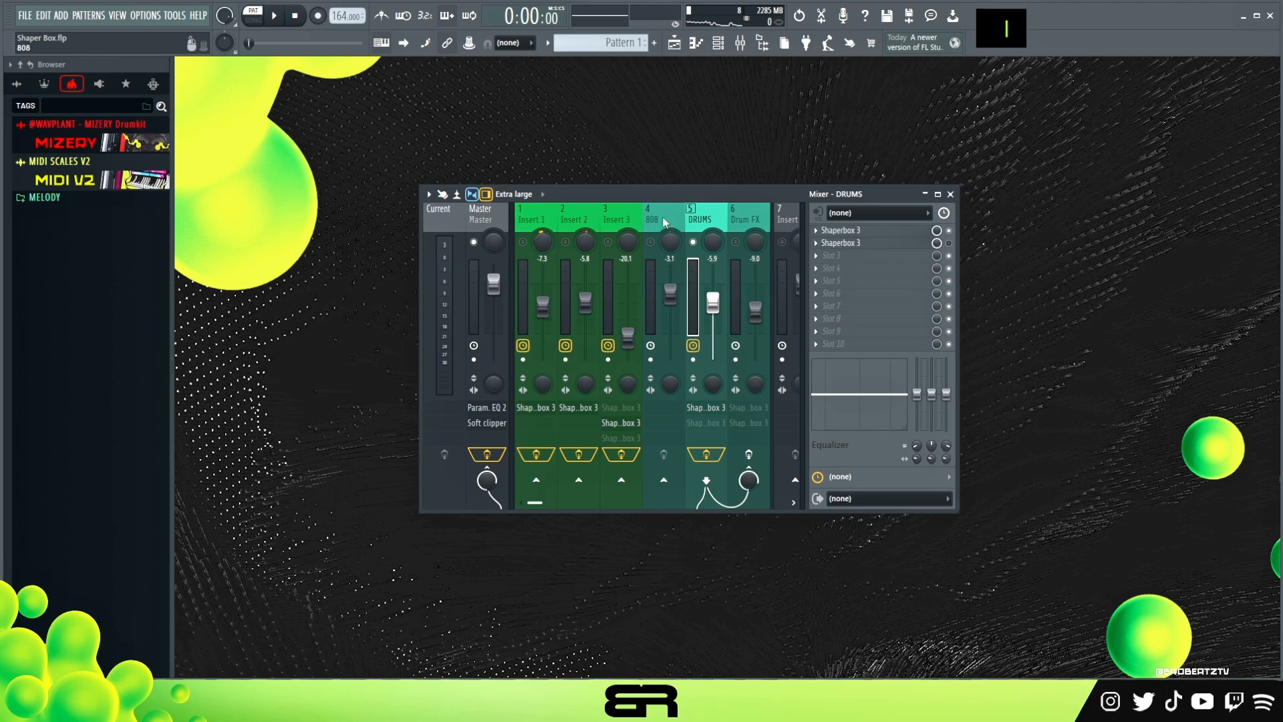
key("space")
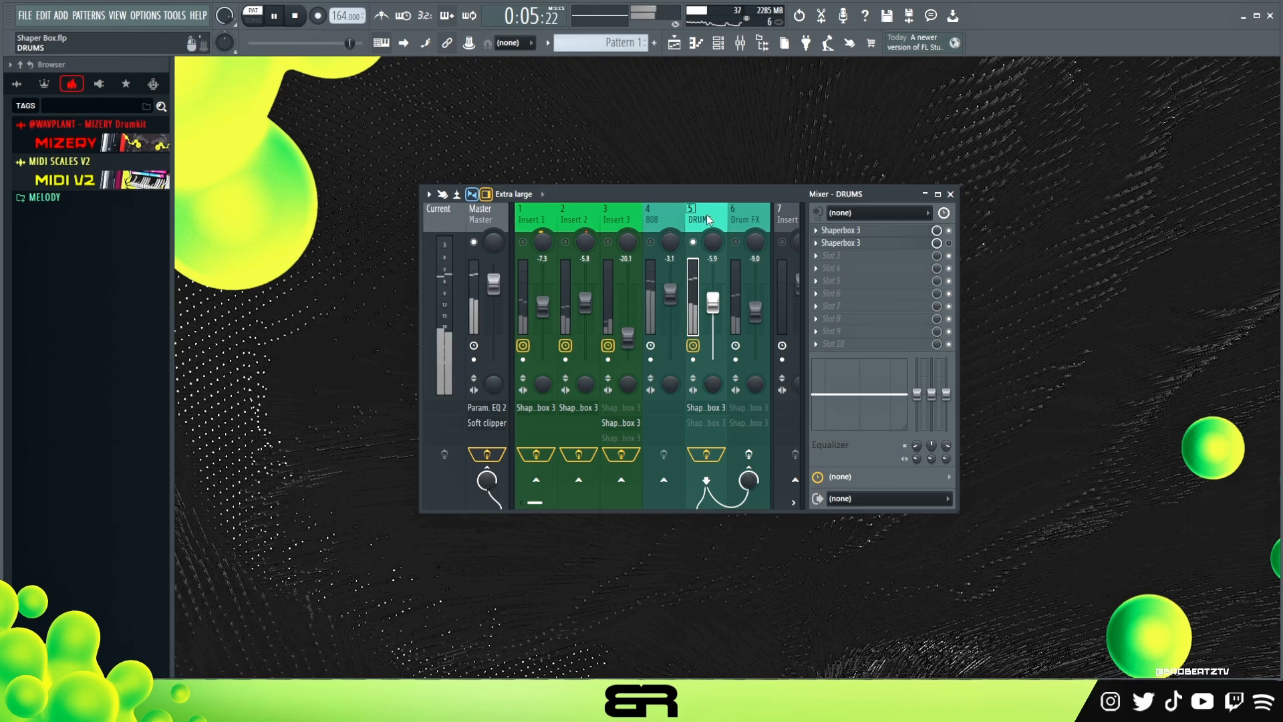
key("space")
- Switch DRUMS to its second ShaperBox 3 only and view the Reverb, Noise and Comp shapers of the Glass Two & Four CGRS preset
left_click(949, 230)
left_click(949, 244)
left_click(899, 243)
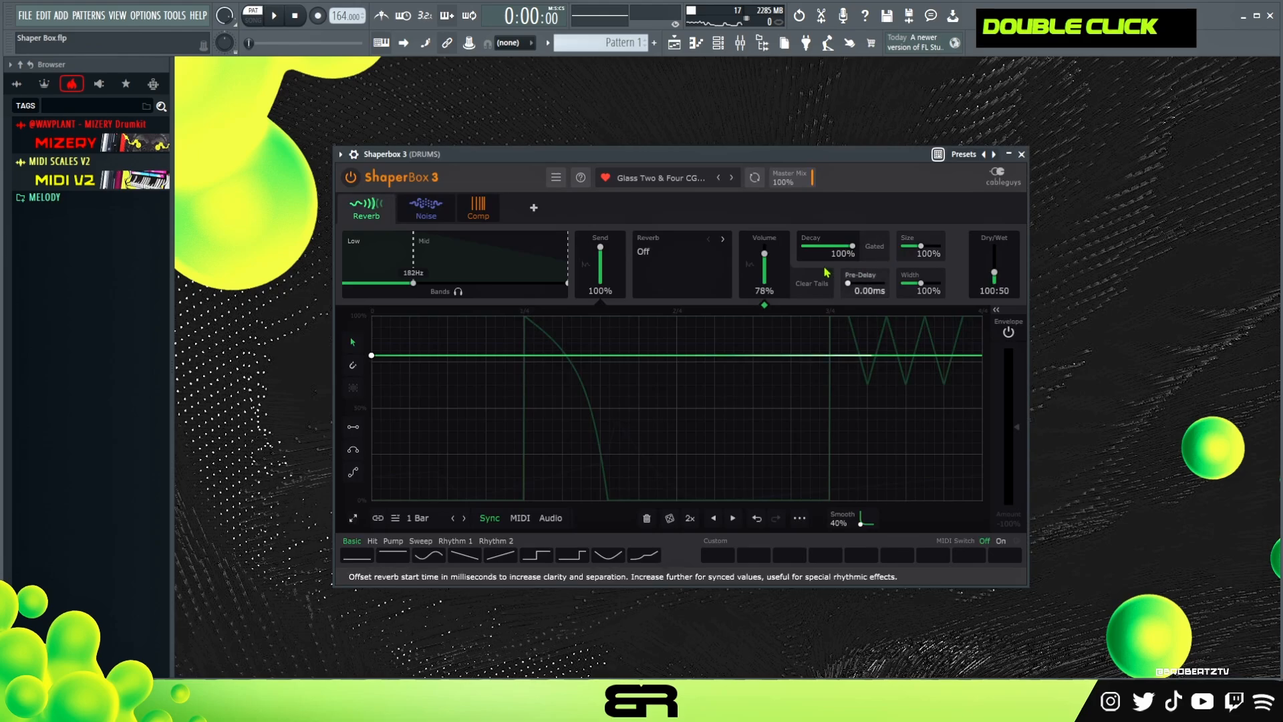
left_click(661, 178)
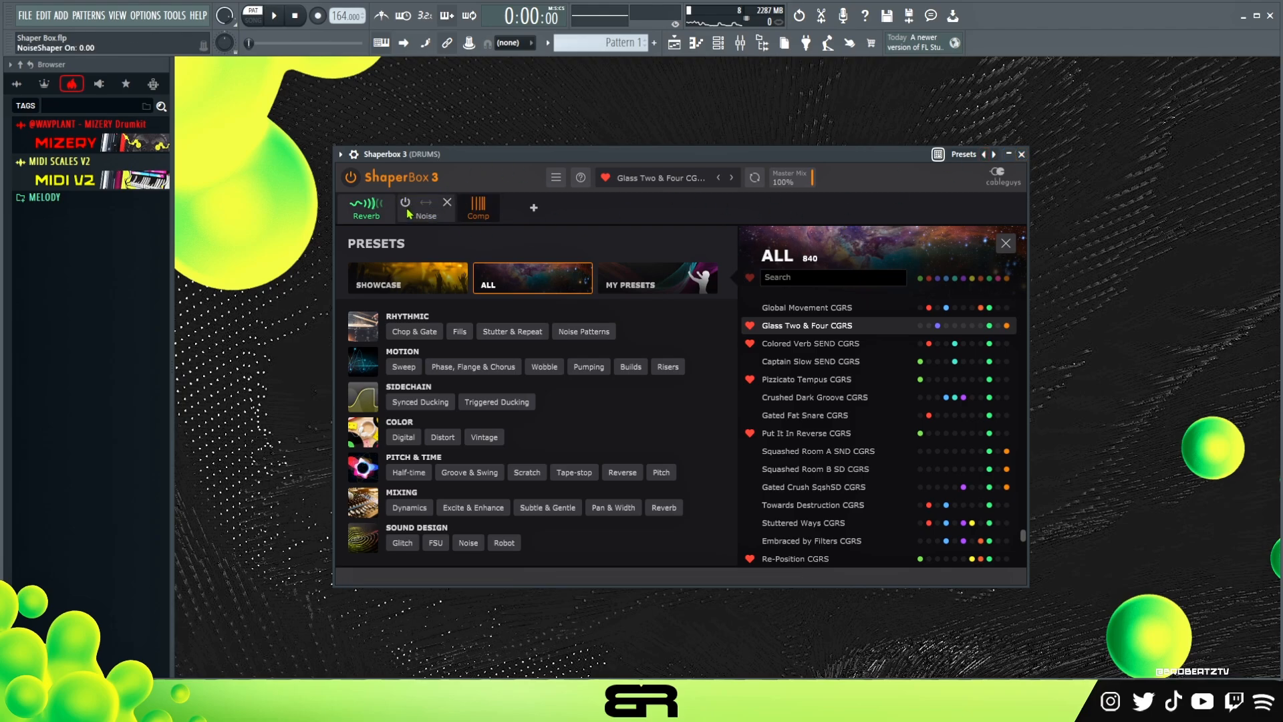
double_click(425, 207)
double_click(377, 213)
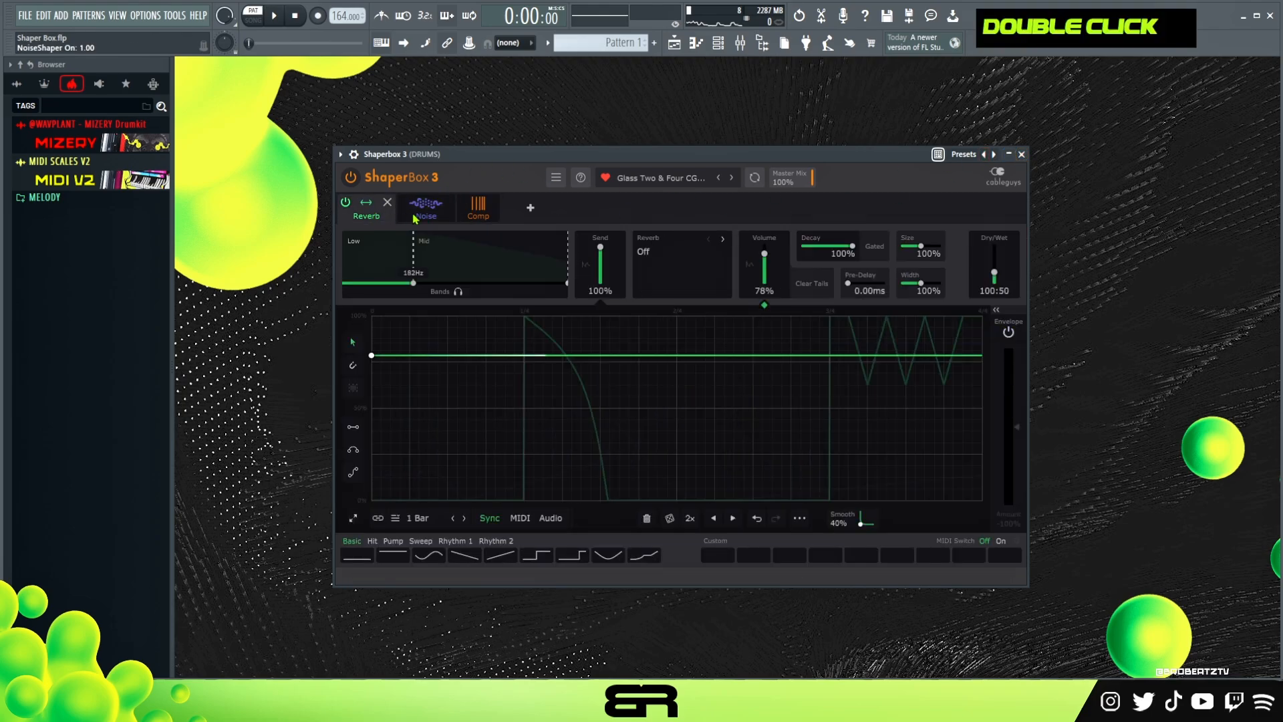
double_click(478, 207)
left_click(1021, 154)
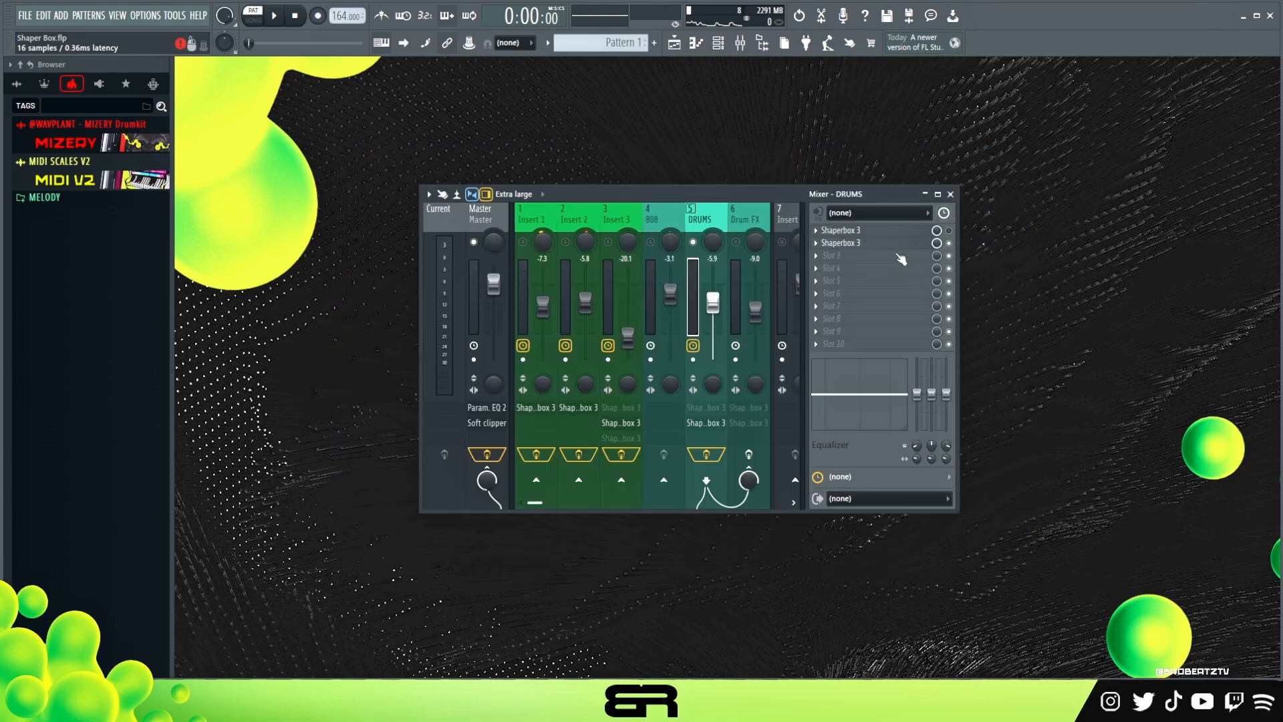
- Review the Pan, Volume and Reverb shapers in DRUMS' first ShaperBox 3, close it, and audition the track with only the second instance enabled
left_click(864, 241)
double_click(449, 195)
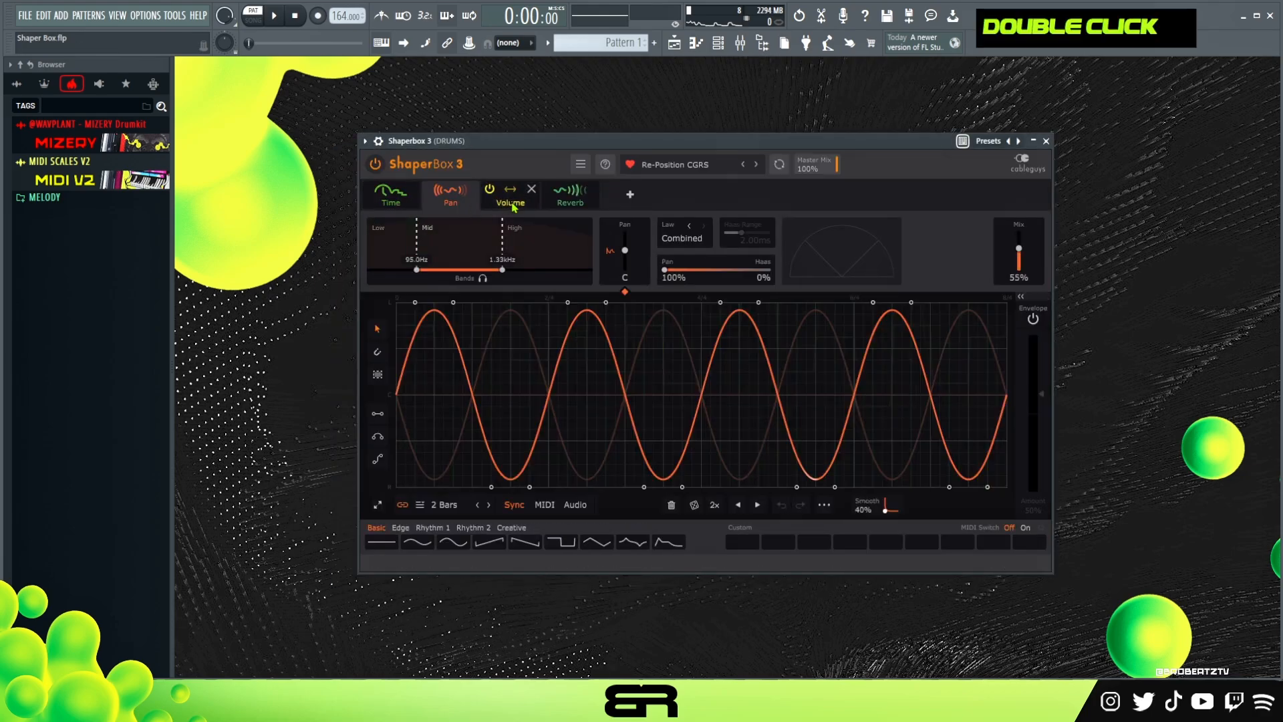
double_click(511, 195)
double_click(570, 196)
left_click(1045, 140)
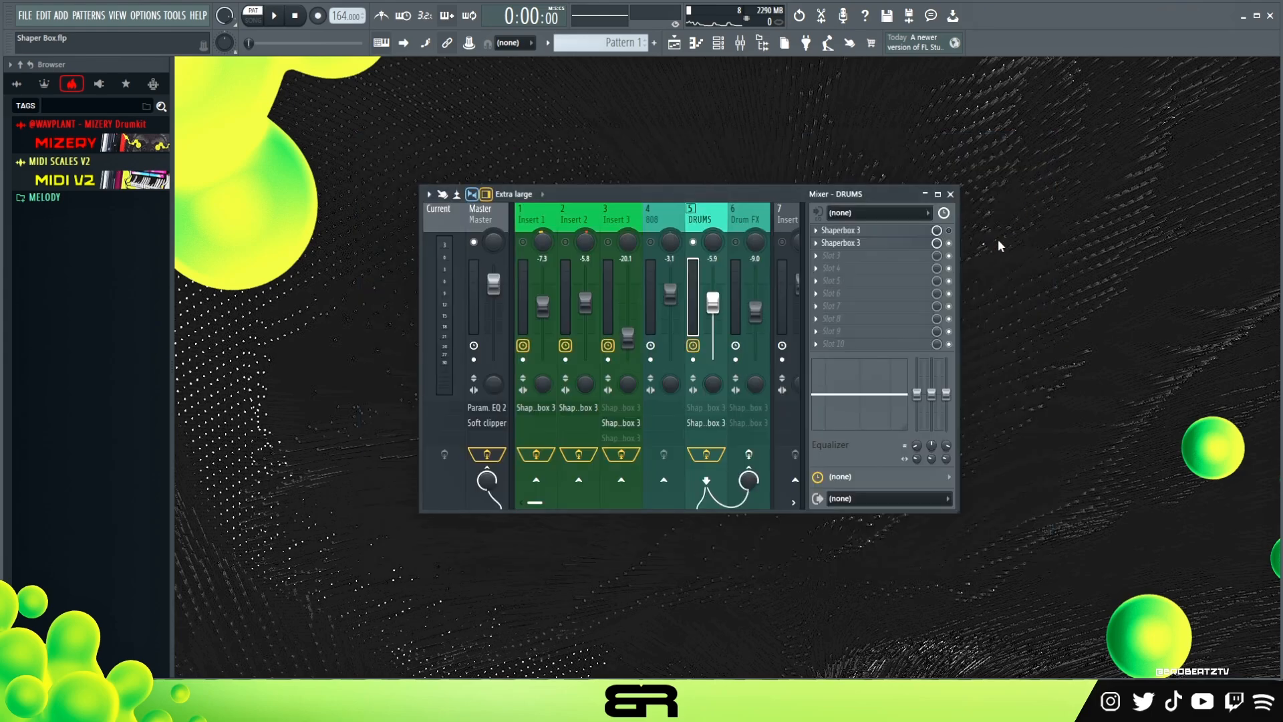
key("space")
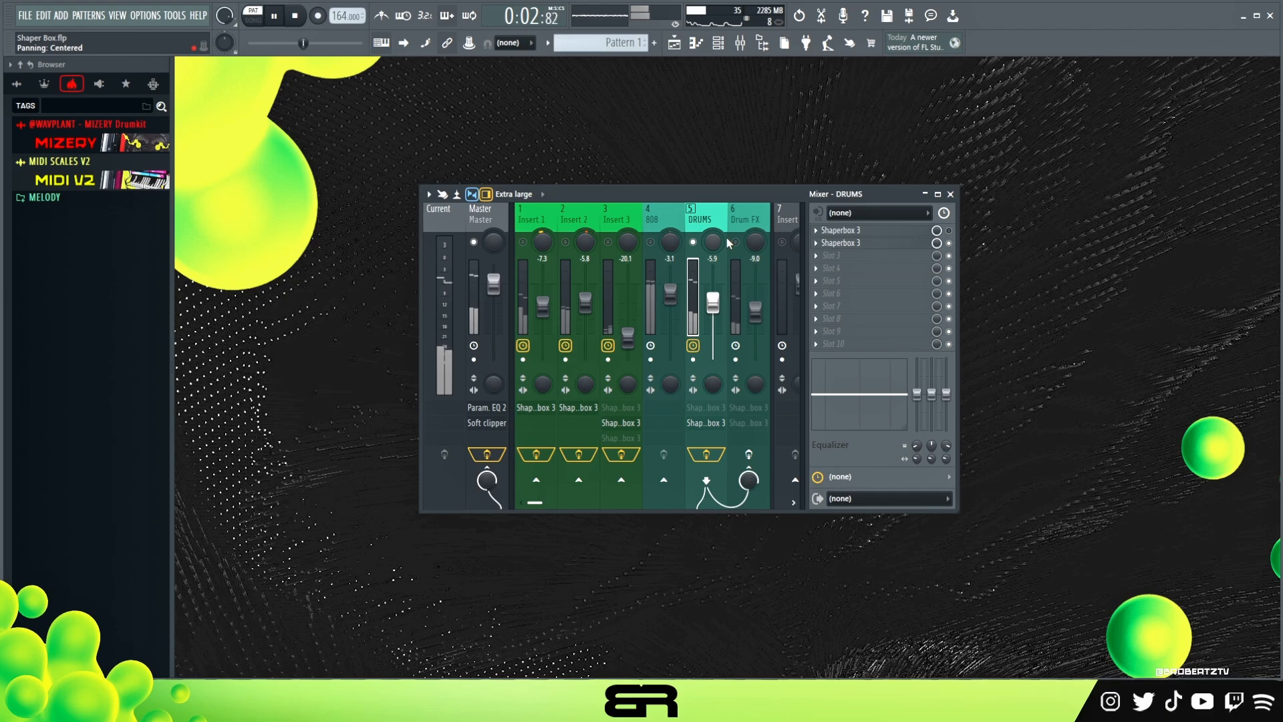
key("space")
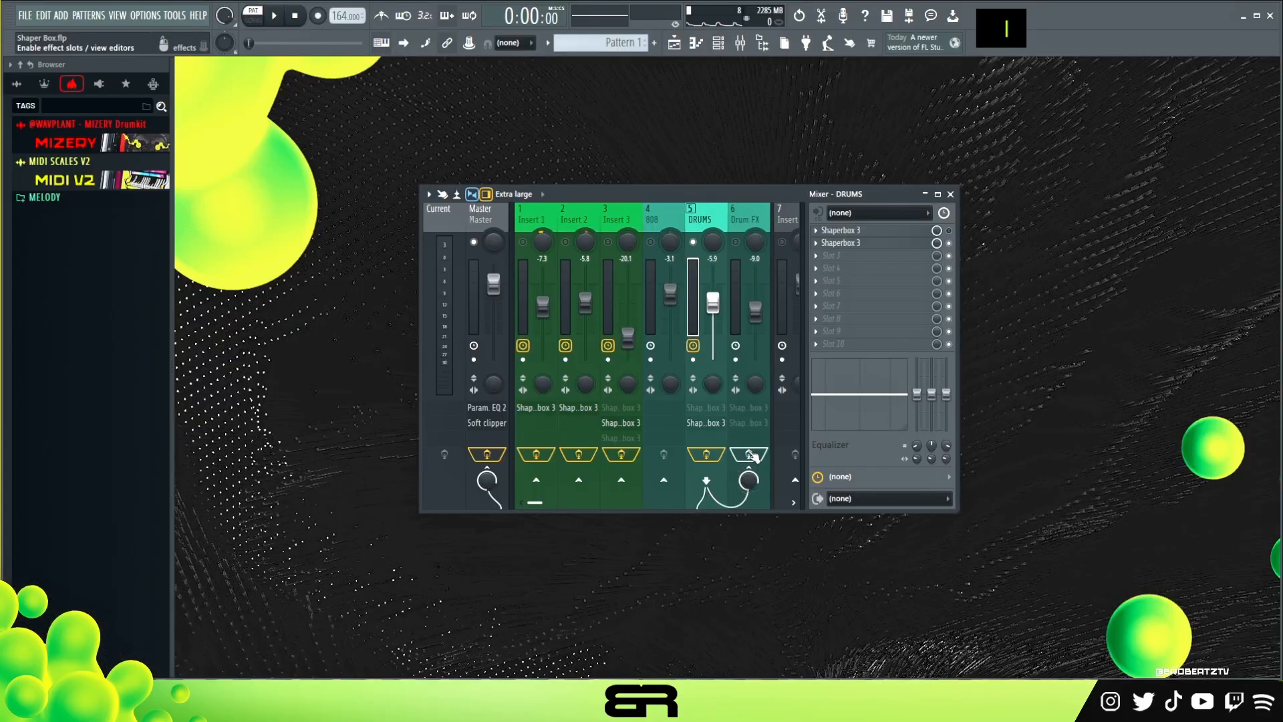
- Turn off DRUMS' effects, enable only the first ShaperBox 3 on Drum FX, and view its Re-Position CGRS preset
left_click(949, 243)
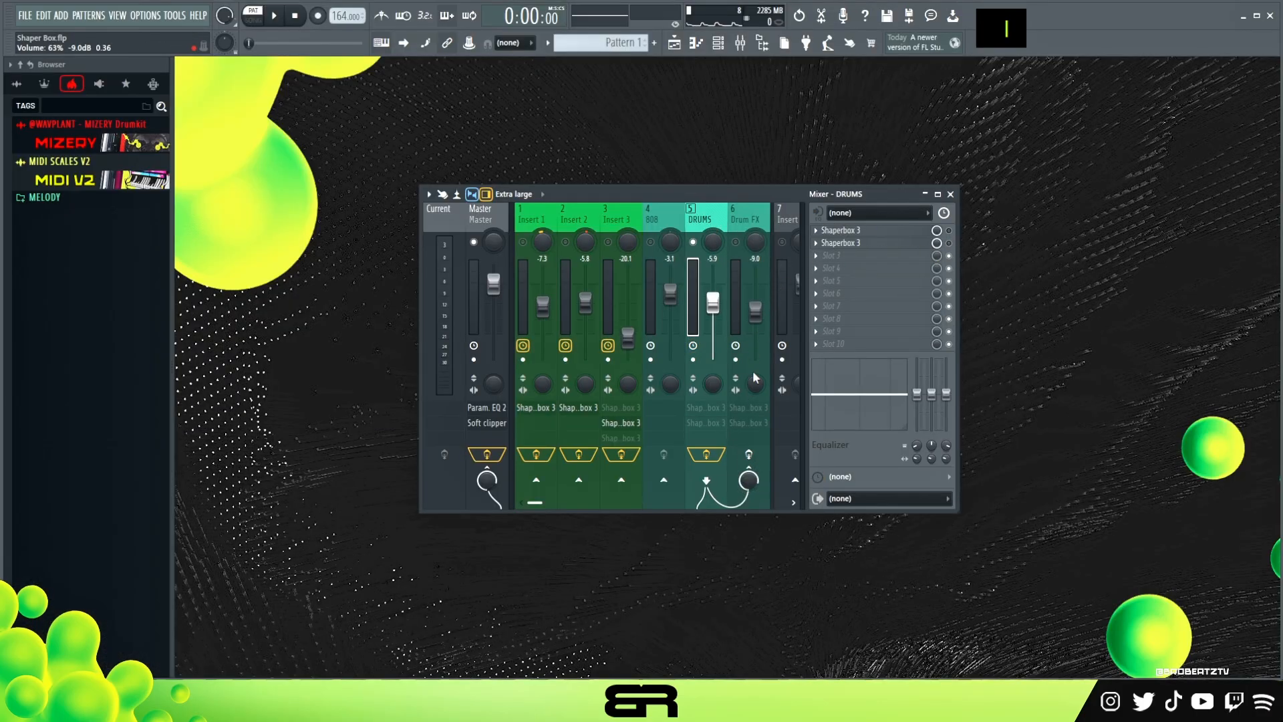
left_click(743, 210)
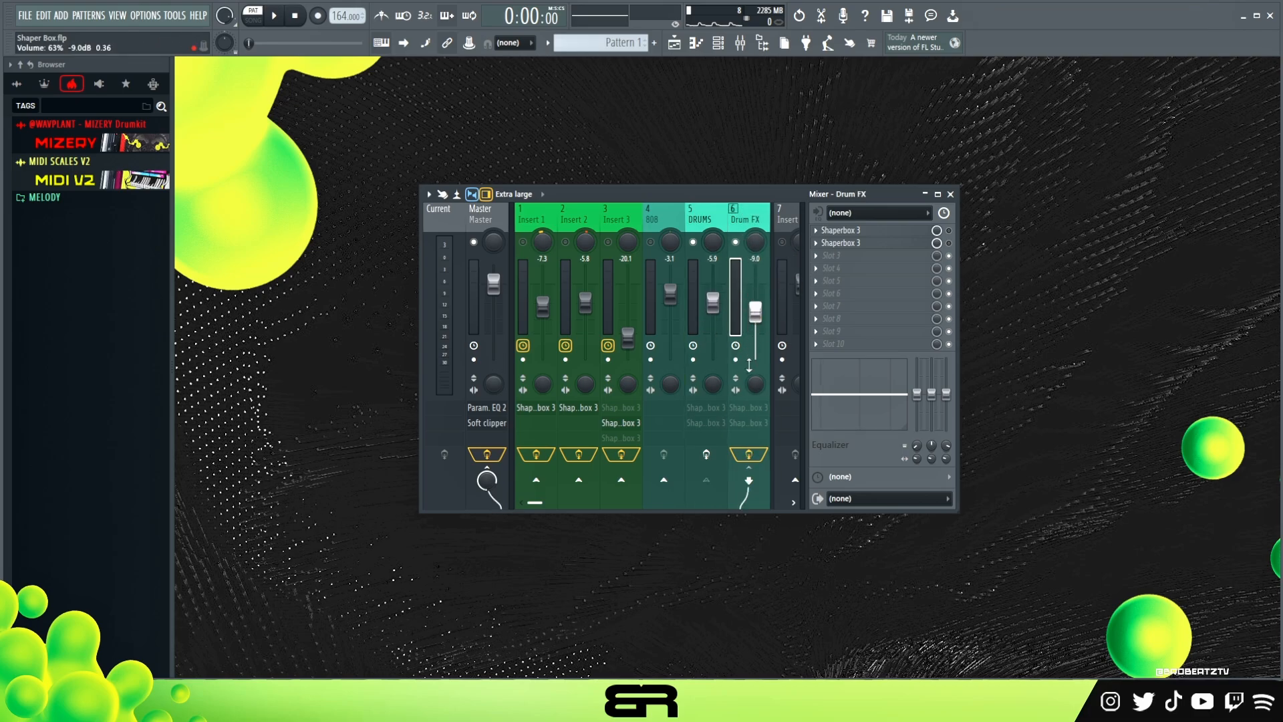
left_click(897, 242)
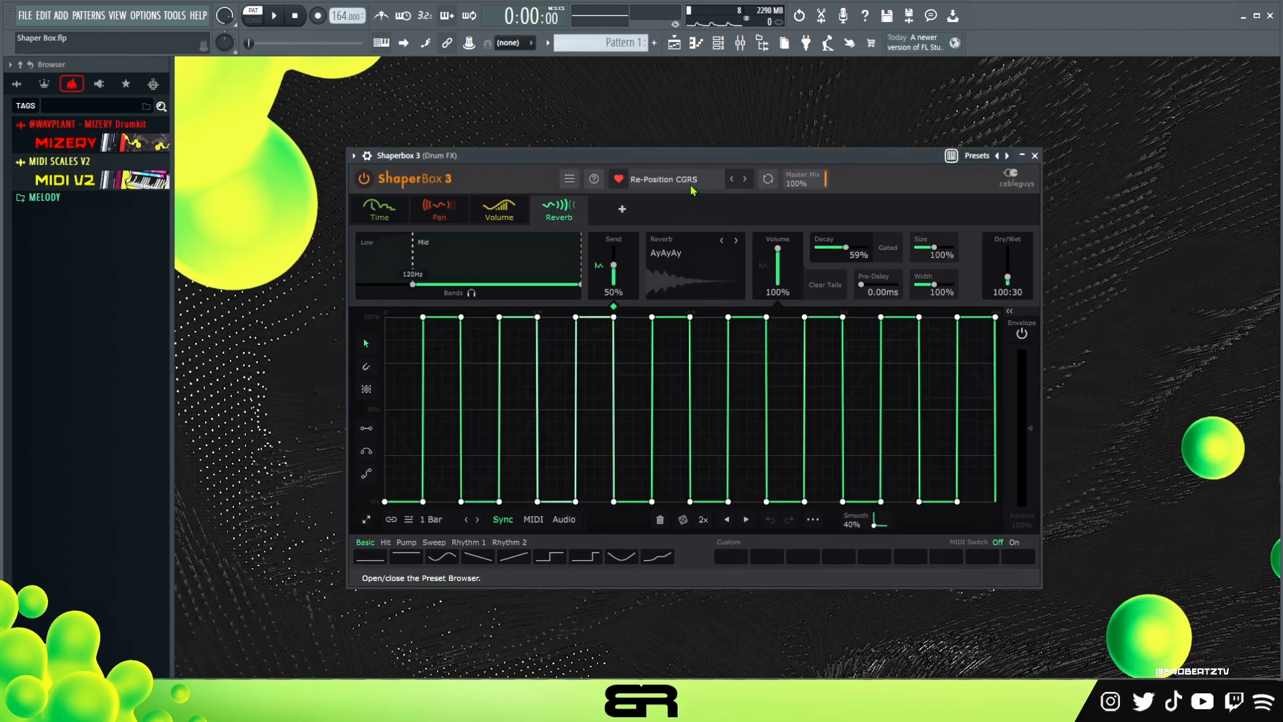
left_click(1035, 155)
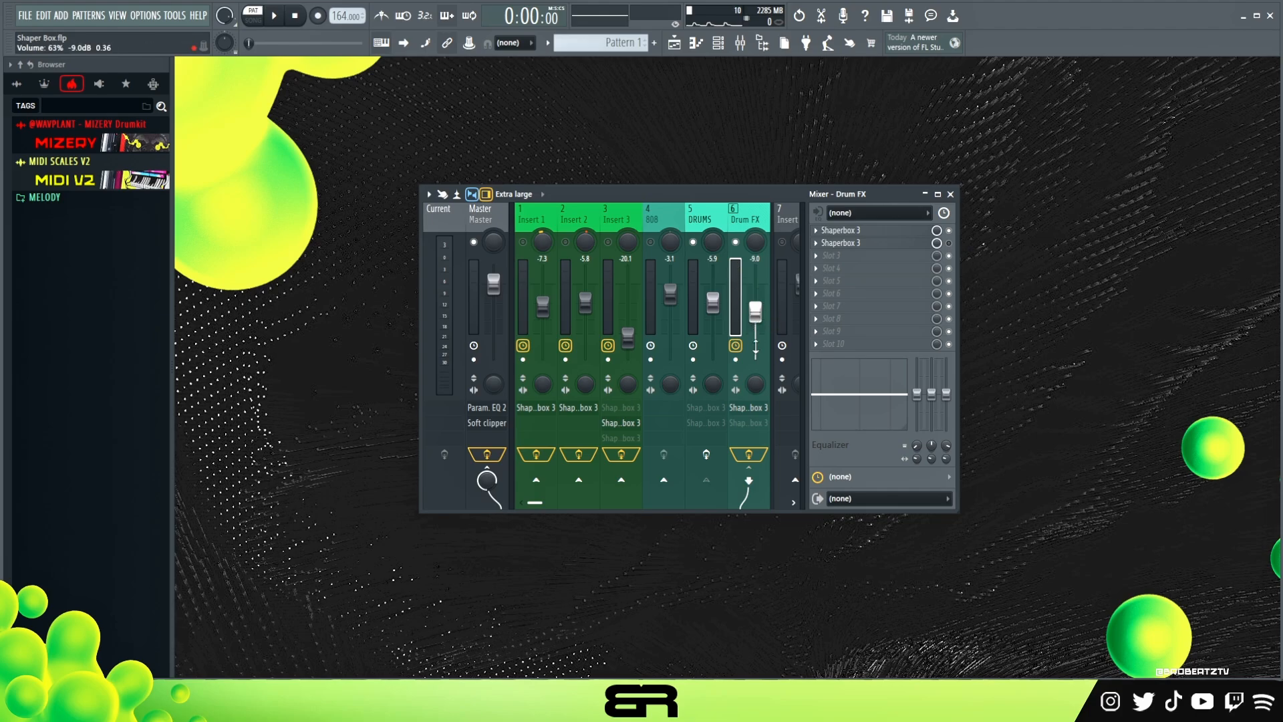
- Audition DRUMS layered with the processed Drum FX track and set Drum FX's volume to -10.6 dB
key("space")
scroll(755, 314, "down", 1)
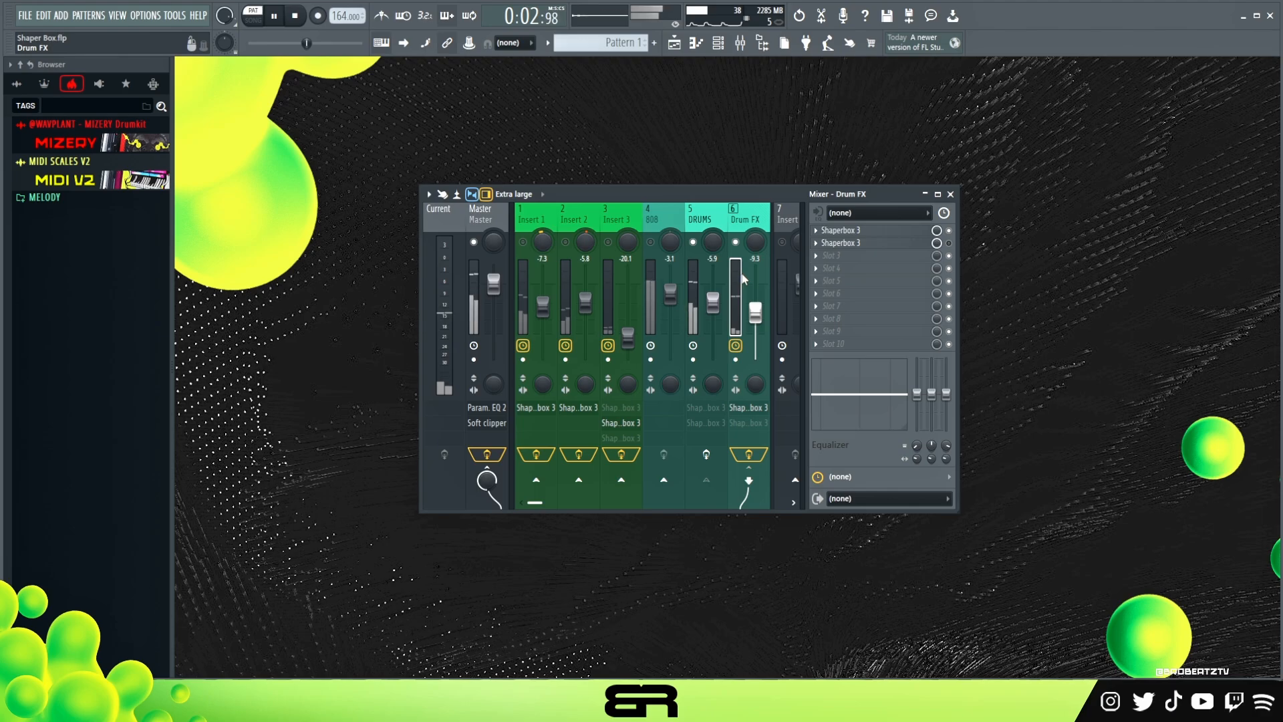
scroll(755, 314, "down", 2)
scroll(750, 332, "down", 2)
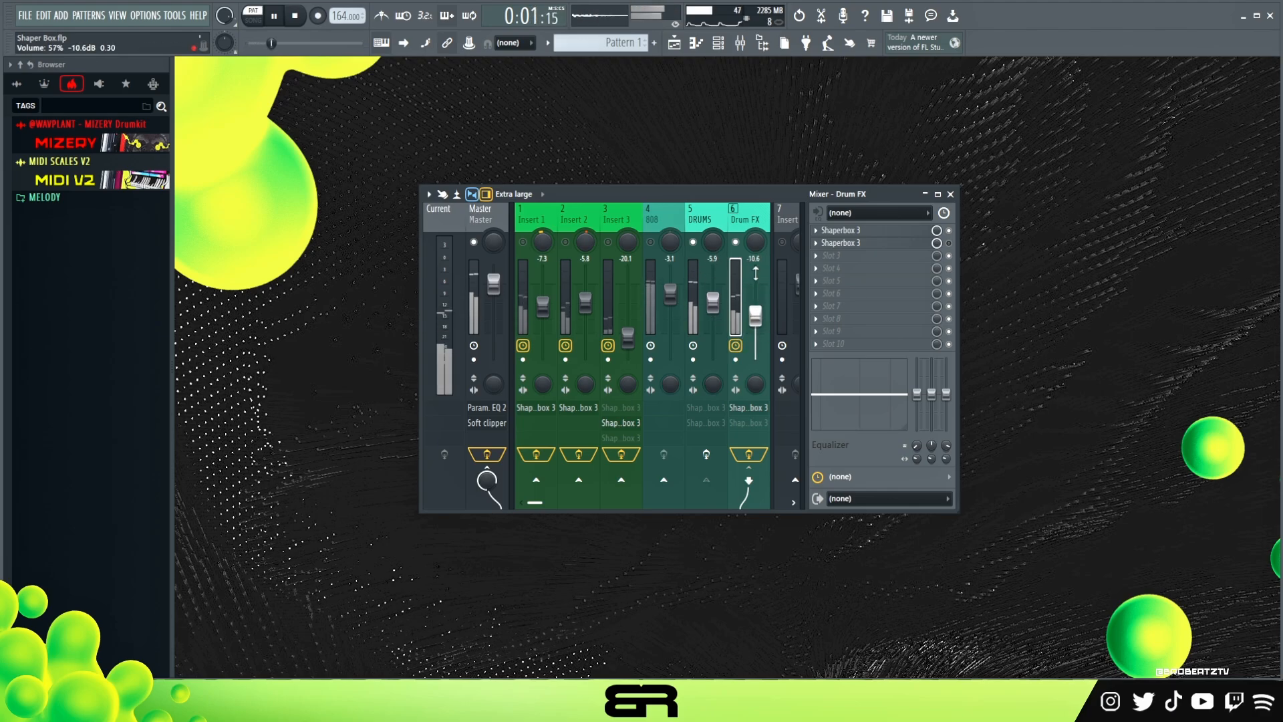
key("space")
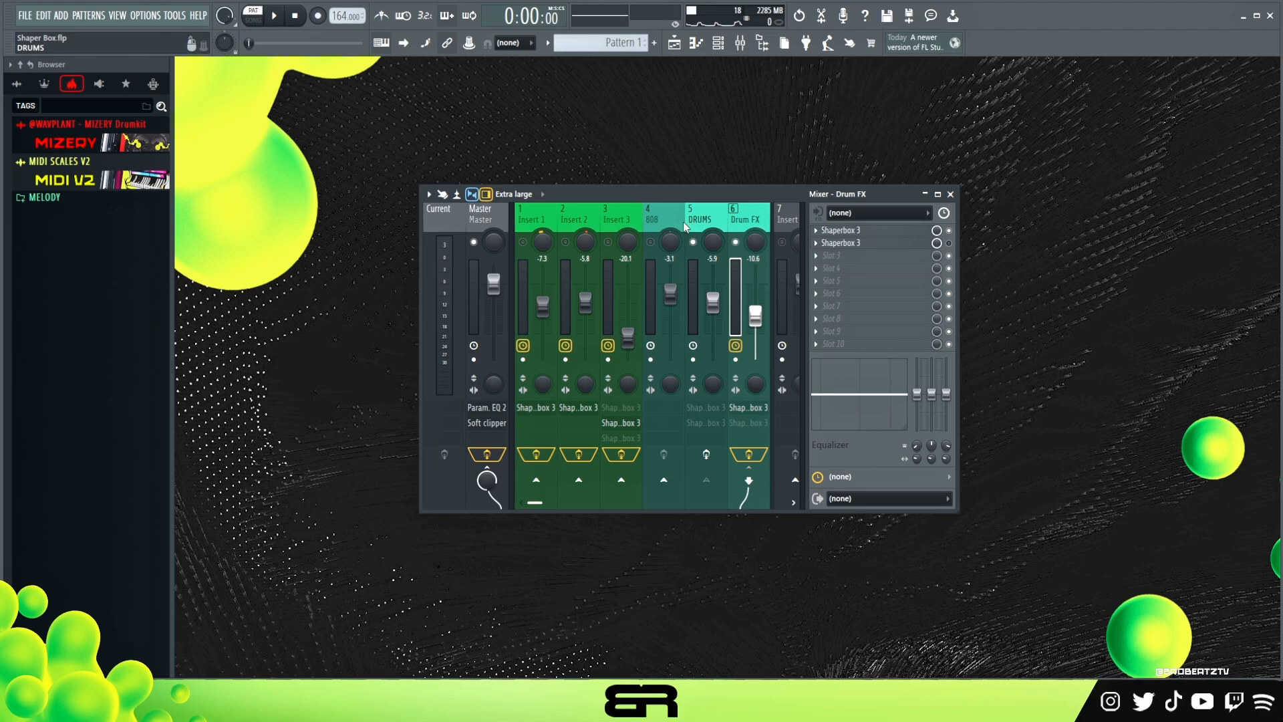
- Unmute all the melody and drum tracks, play the full beat, and set Insert 2's volume to -7.3 dB
right_click(653, 243)
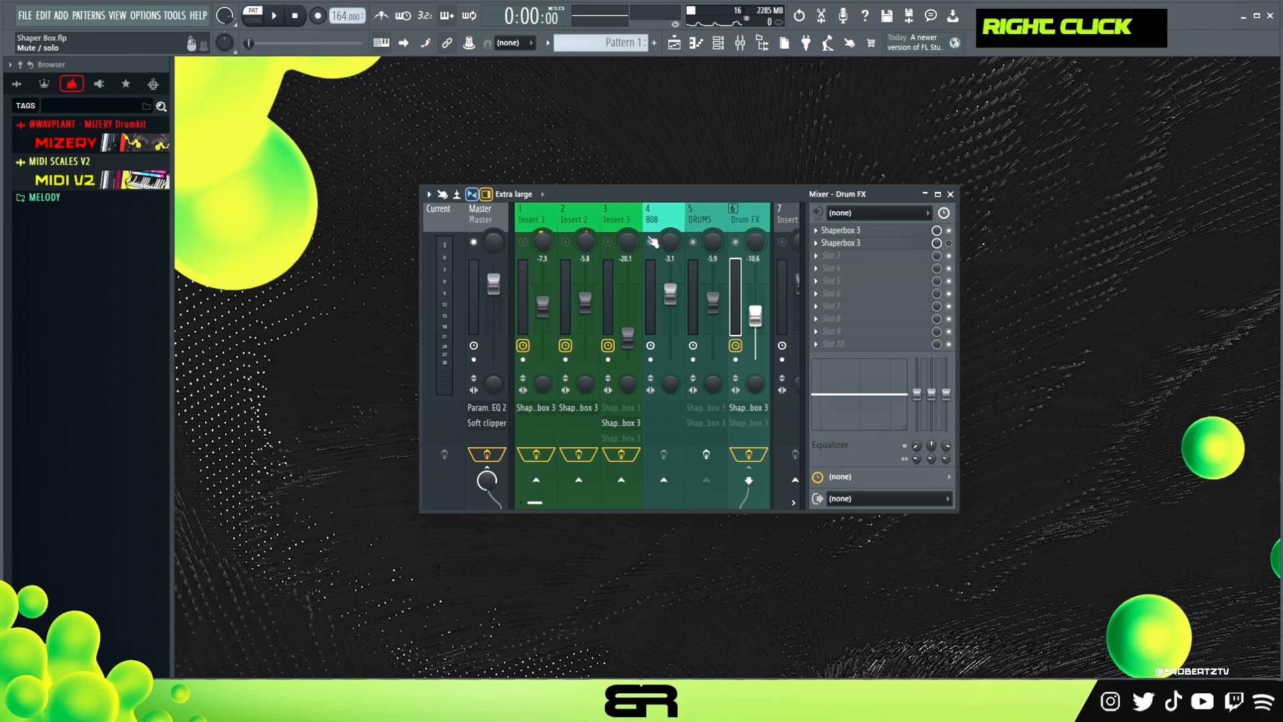
right_click(651, 244)
scroll(622, 224, "up", 5)
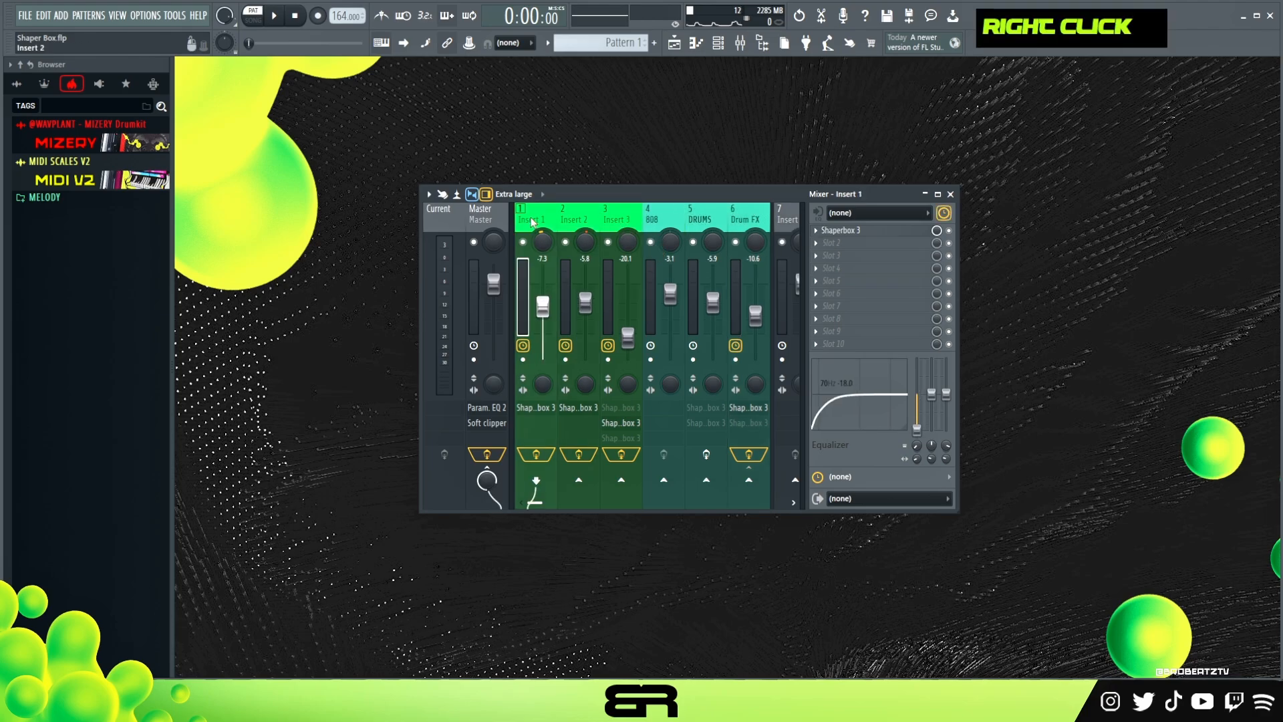
key("space")
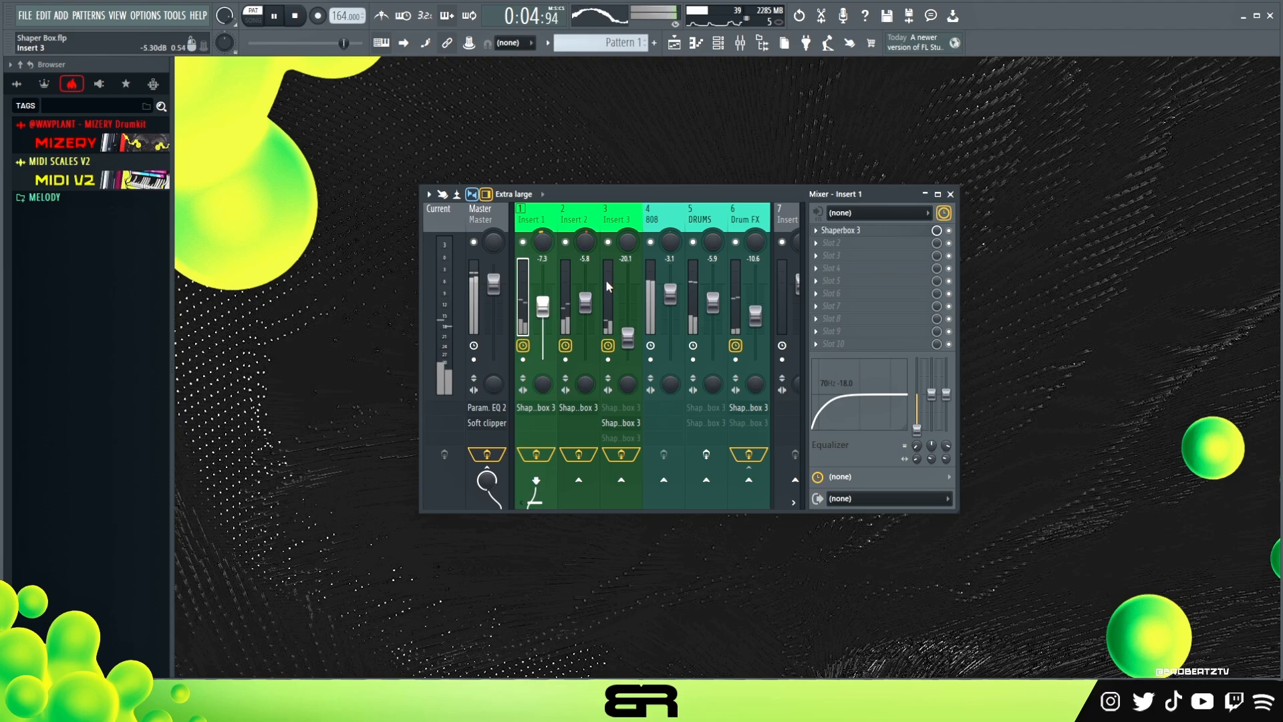
left_click_drag(592, 309, 593, 313)
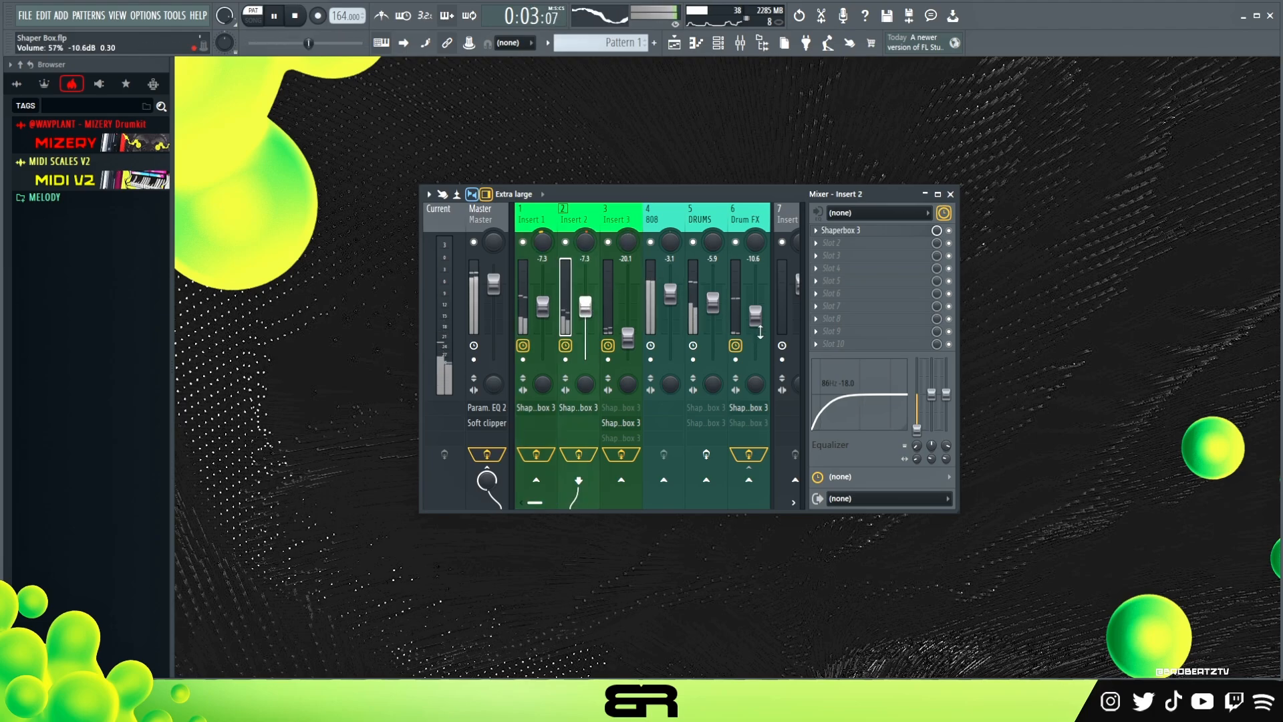
- Set Drum FX's volume to -11.8 dB and cut its low equalizer band to -7.3 dB during playback
left_click_drag(756, 314, 756, 317)
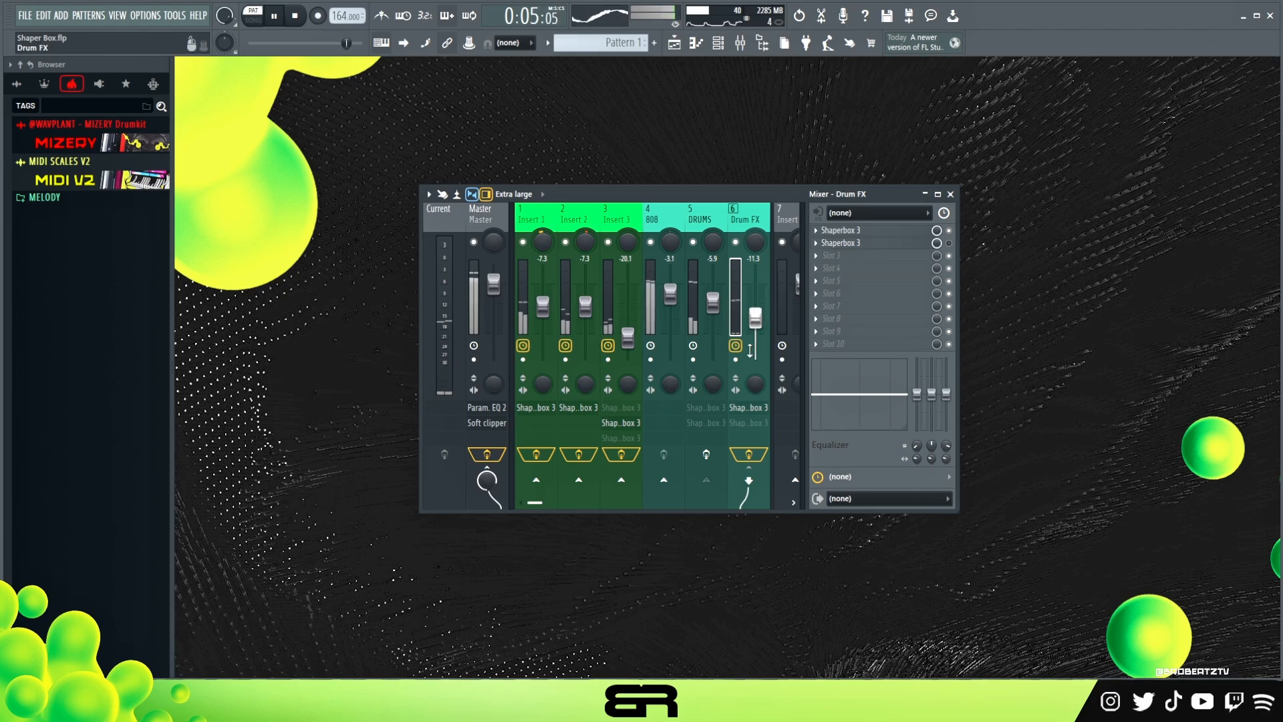
left_click(713, 303)
left_click_drag(860, 393, 881, 393)
left_click_drag(755, 314, 755, 319)
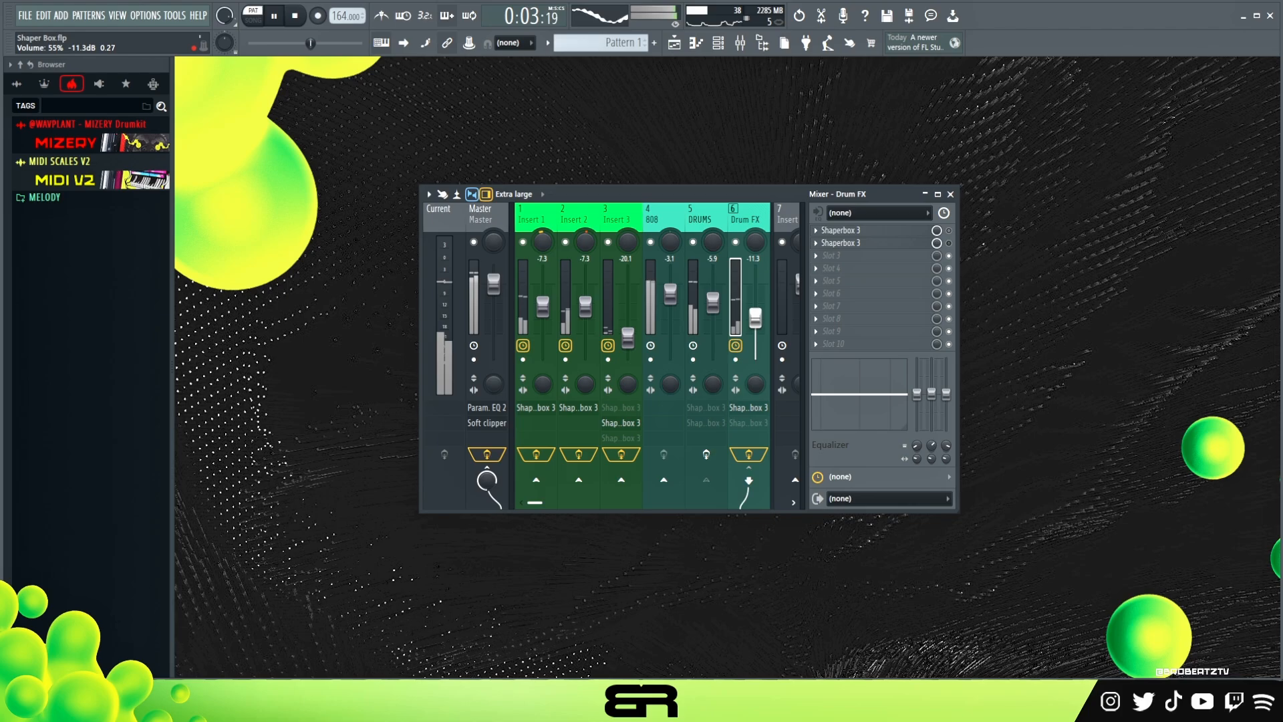
left_click_drag(819, 394, 829, 408)
right_click(828, 408)
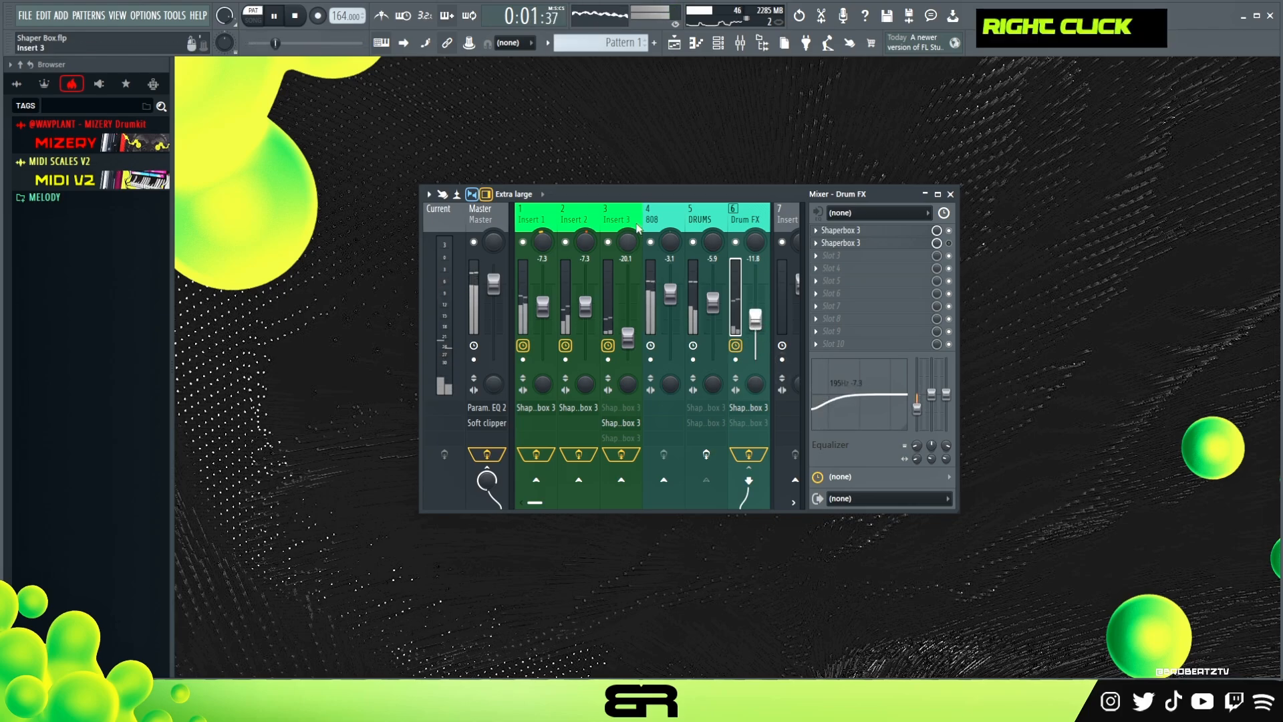
- Check the Insert 2 and Insert 1 track settings while listening to the full beat, and stop playback
left_click(581, 223)
left_click(539, 225)
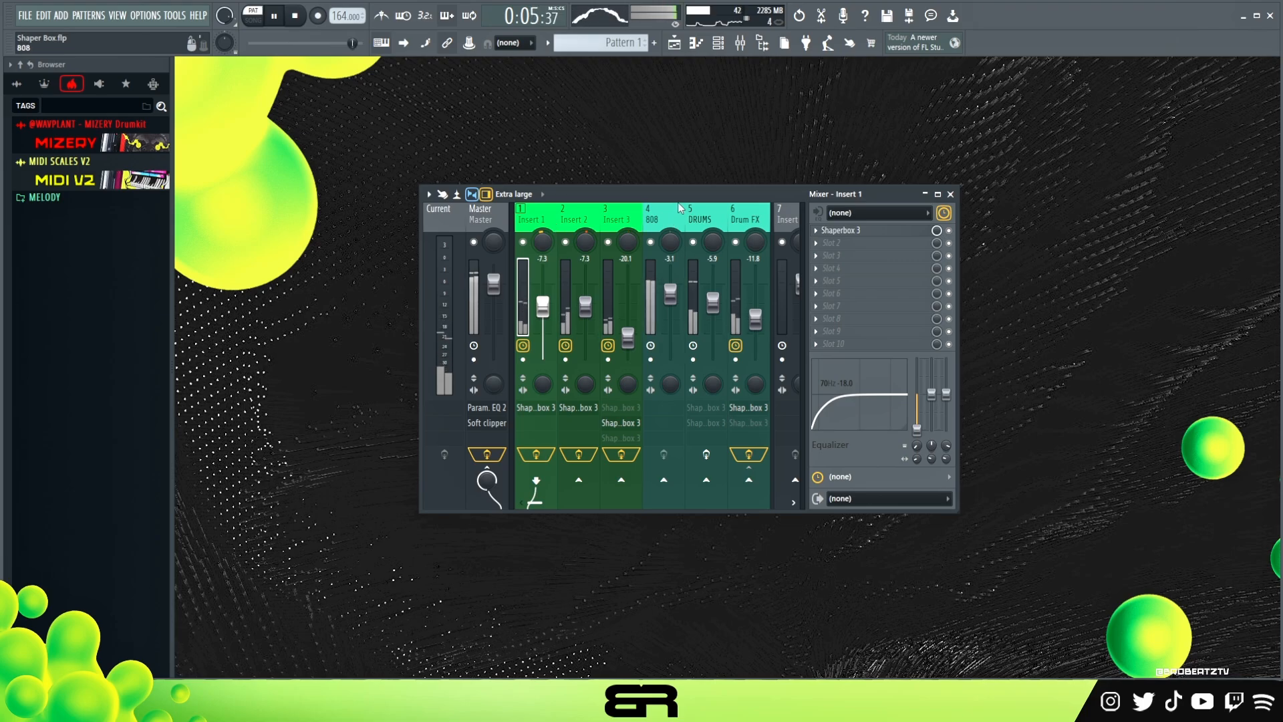
key("space")
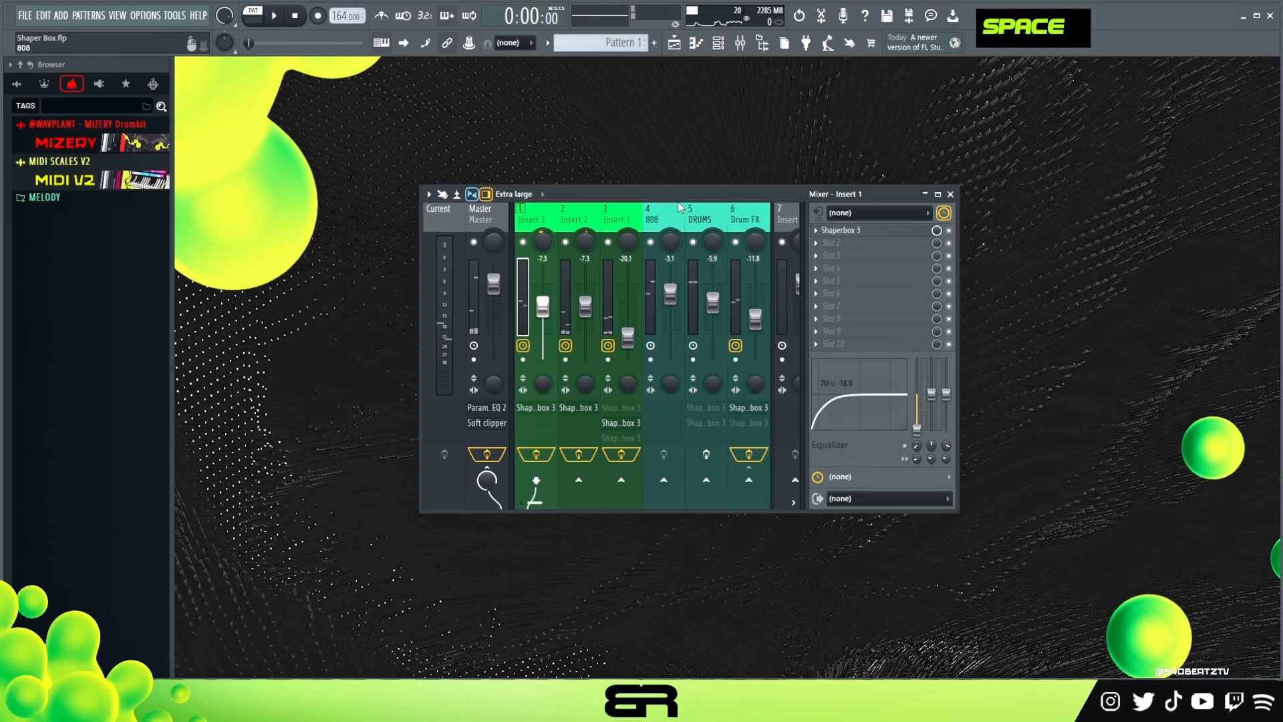